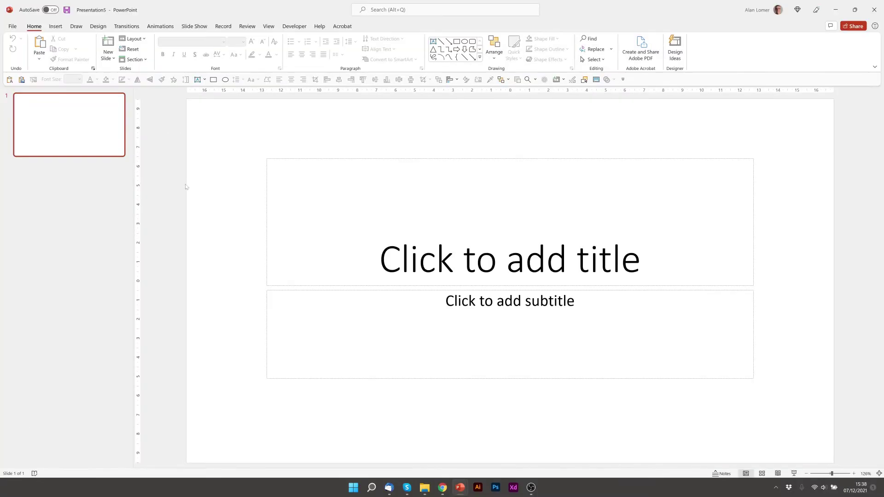
# - Switch the slide to the Blank layout
pyautogui.rightClick(178, 178)
pyautogui.moveTo(201, 210)
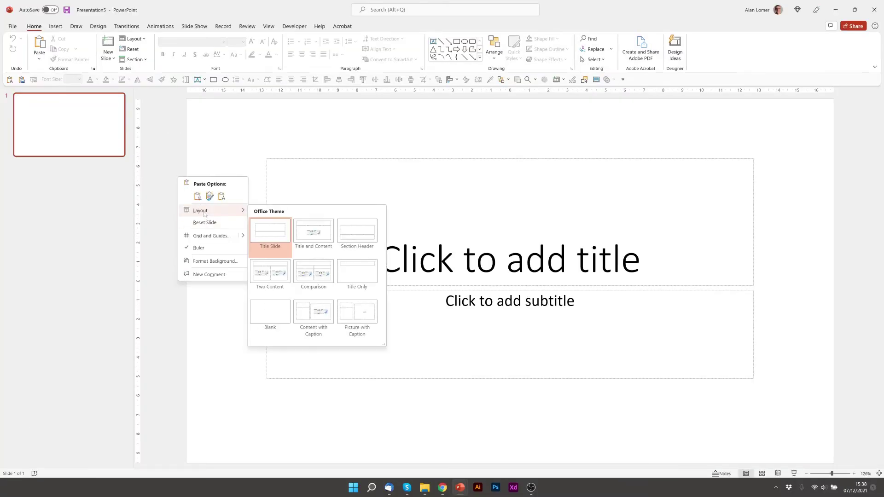
pyautogui.click(257, 312)
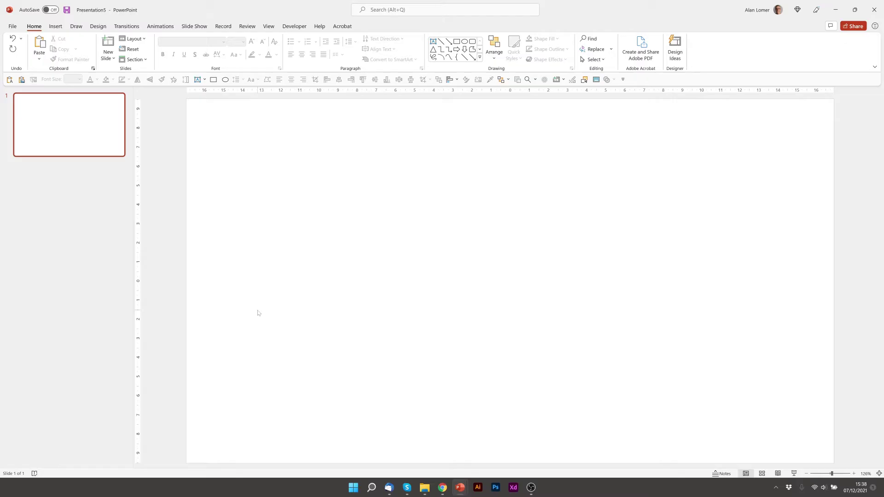
# - Fill the slide background with a solid grey colour
pyautogui.rightClick(288, 190)
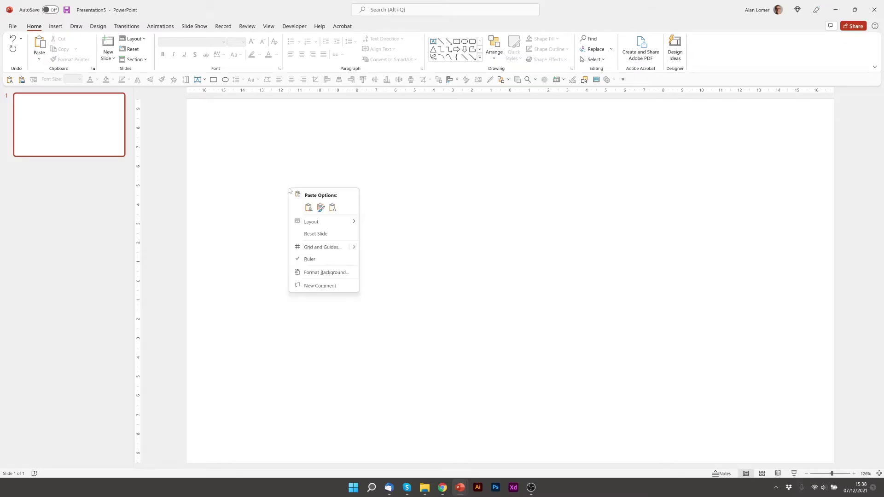
pyautogui.click(323, 272)
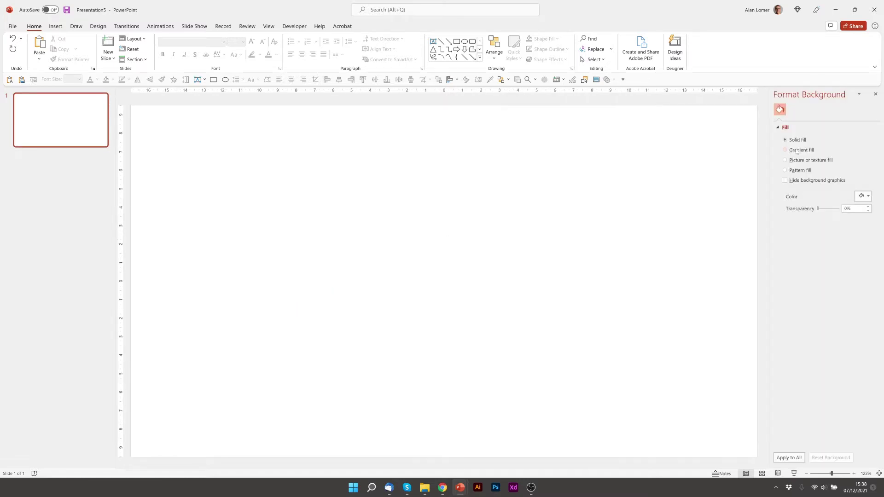
pyautogui.click(862, 197)
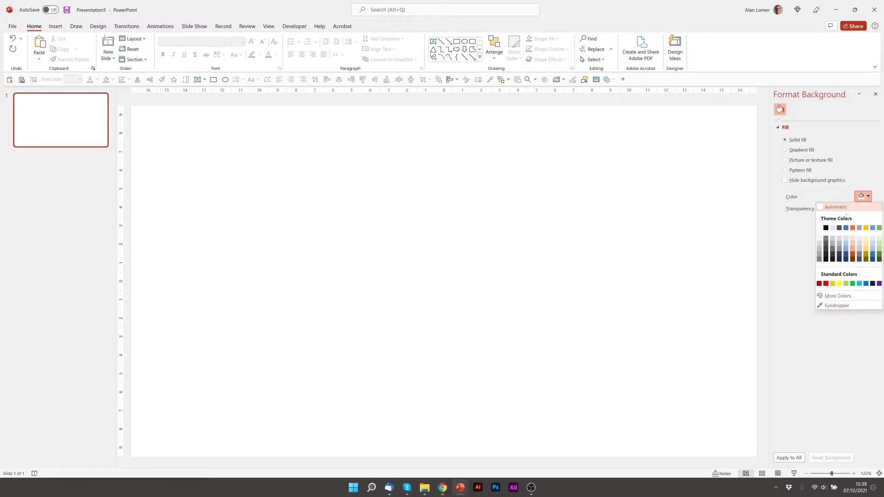
pyautogui.click(819, 257)
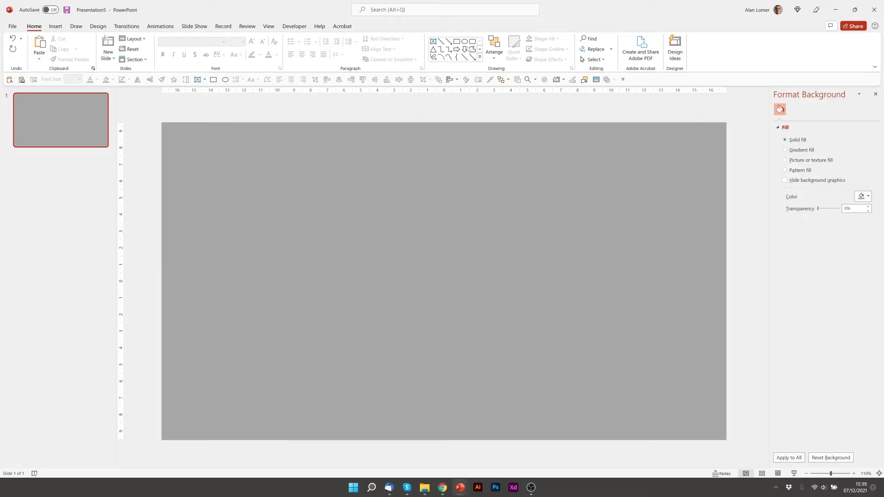
# - Draw an oval on the slide and size it to 0.8 cm by 0.8 cm
pyautogui.click(465, 42)
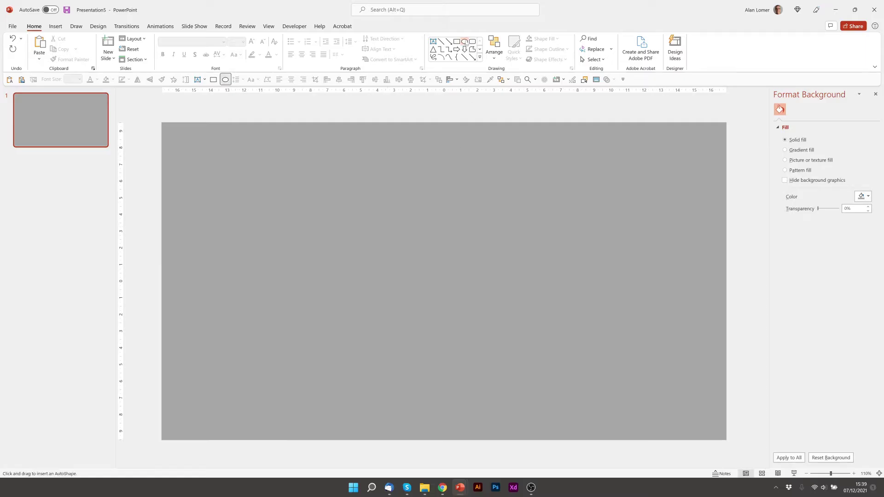
pyautogui.click(231, 199)
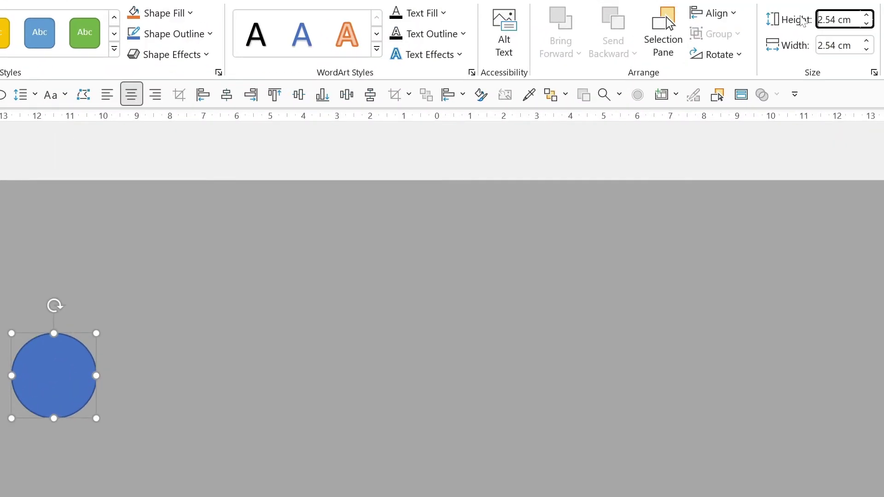
pyautogui.hotkey('ctrl', 'a')
pyautogui.press('BackSpace')
pyautogui.write('0.8')
pyautogui.press('Tab')
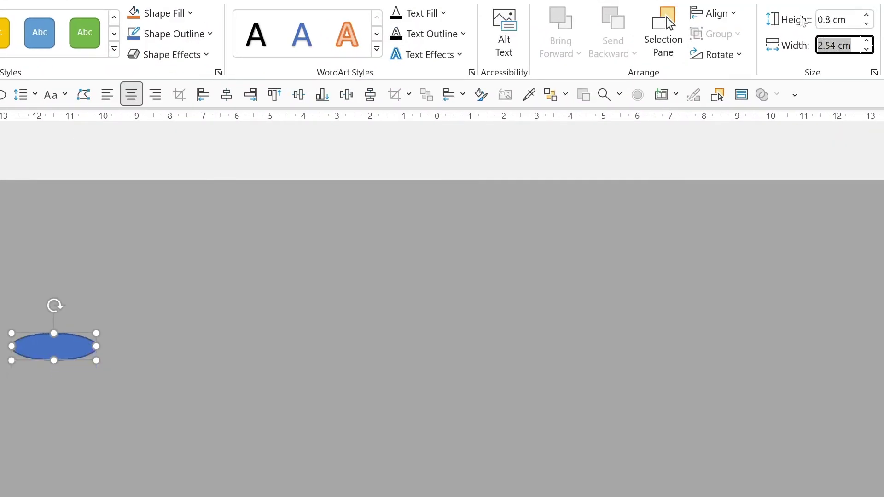
pyautogui.press('BackSpace')
pyautogui.write('0.8')
pyautogui.press('Tab')
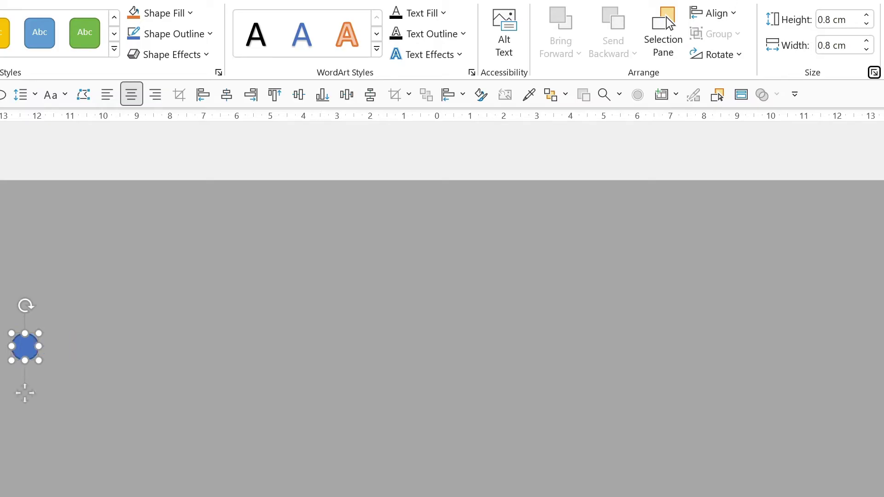
# - Fill the circle with white and remove its outline
pyautogui.hotkey('alt', 'h')
pyautogui.click(634, 14)
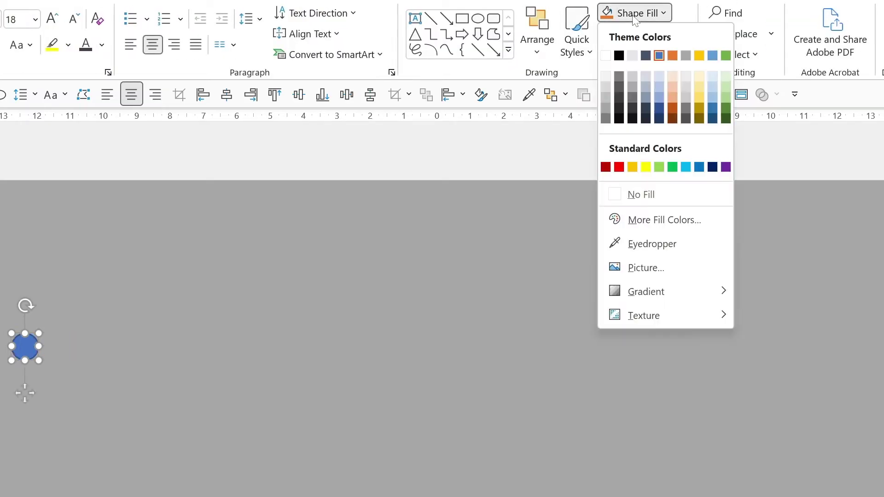
pyautogui.click(606, 55)
pyautogui.click(643, 37)
pyautogui.click(651, 213)
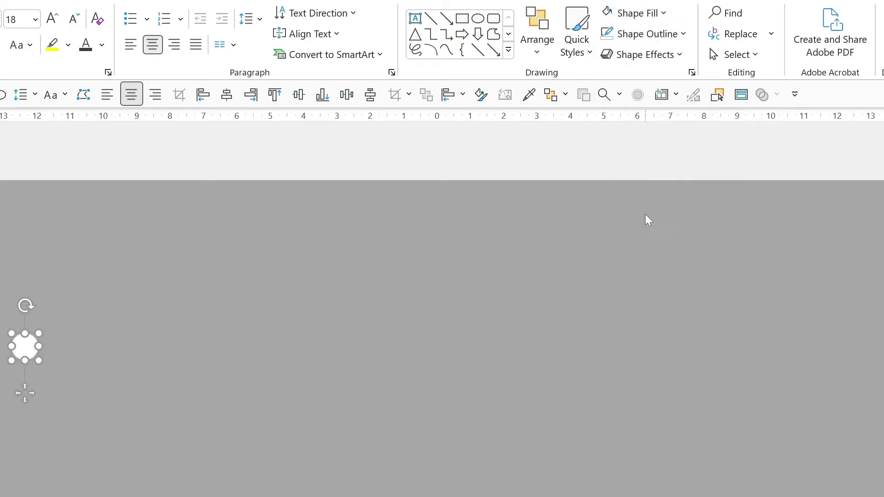
# - Shift the circle slightly right and give it 5 pt soft edges
pyautogui.press('Escape')
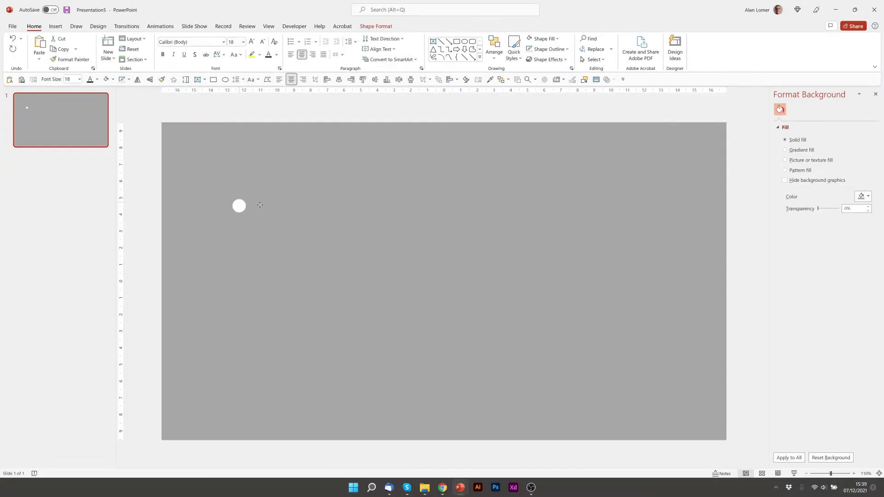
pyautogui.moveTo(24, 346); pyautogui.dragTo(192, 350)
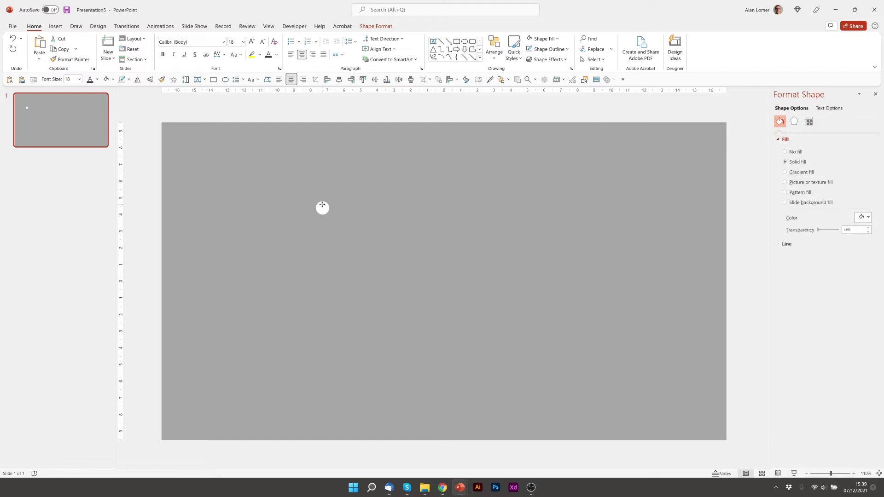
pyautogui.click(794, 121)
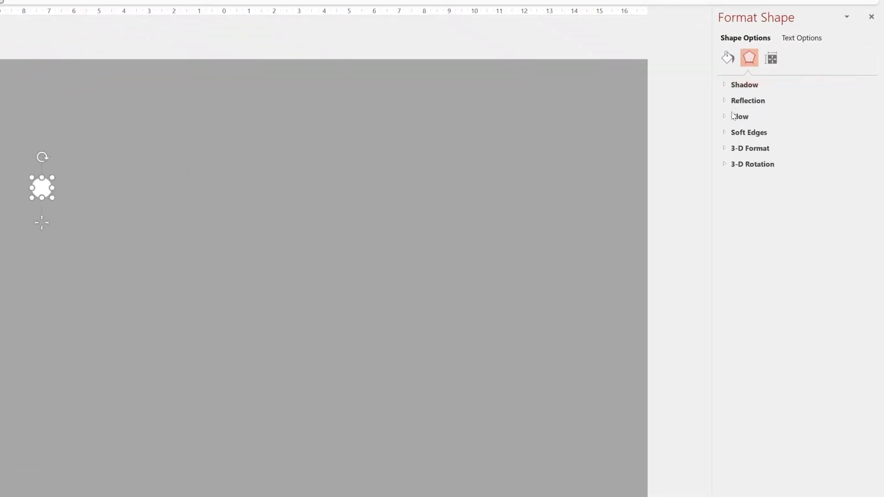
pyautogui.click(728, 133)
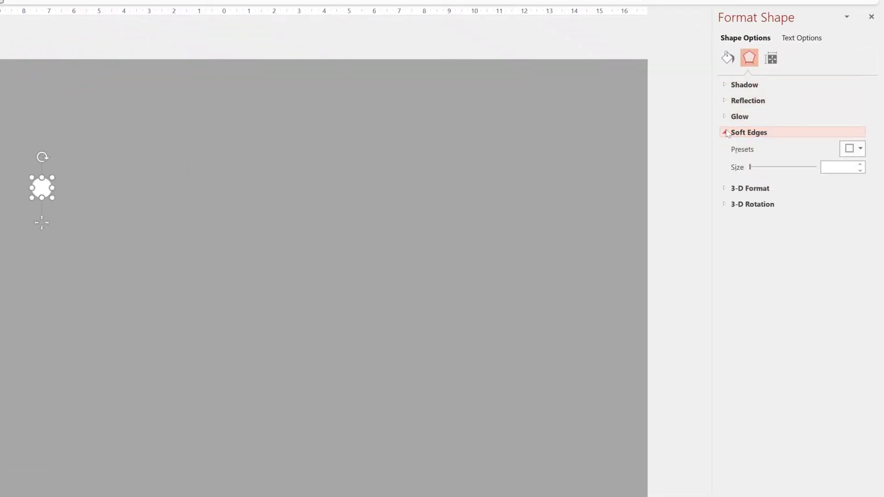
pyautogui.click(838, 167)
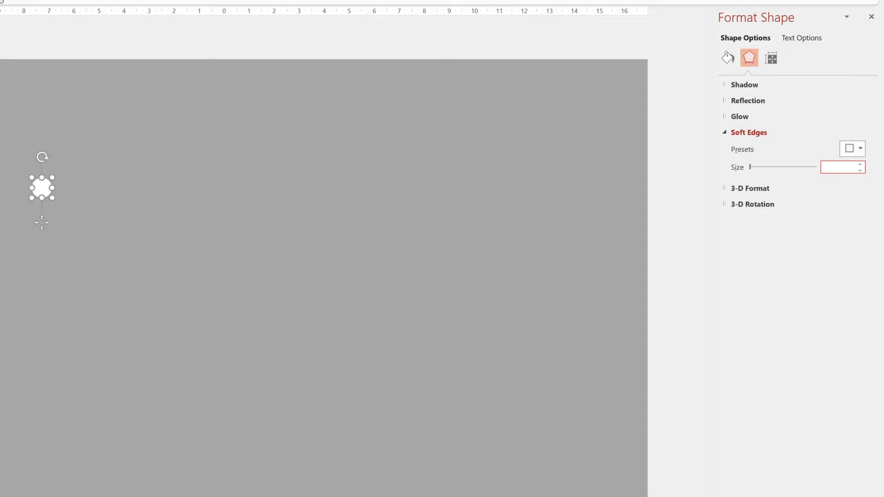
pyautogui.write('5')
pyautogui.click(44, 41)
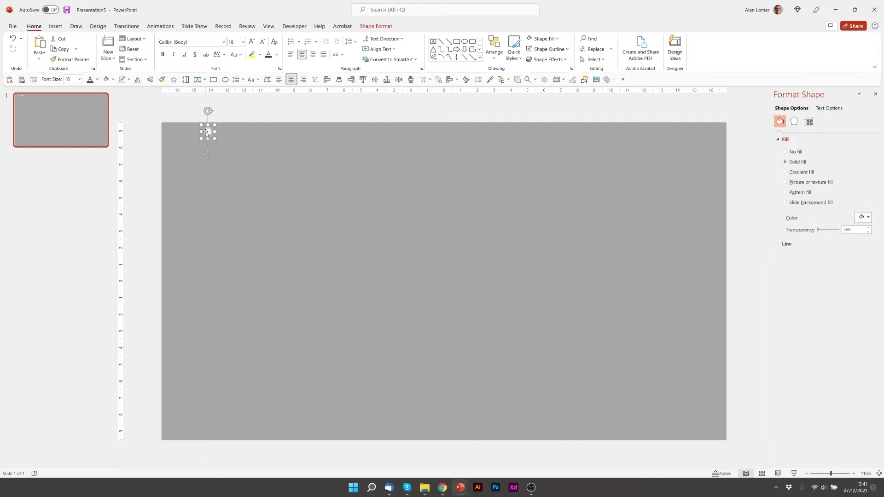
# - Draw a Custom Path zigzag for the circle, from its start down to near the slide bottom
pyautogui.click(160, 26)
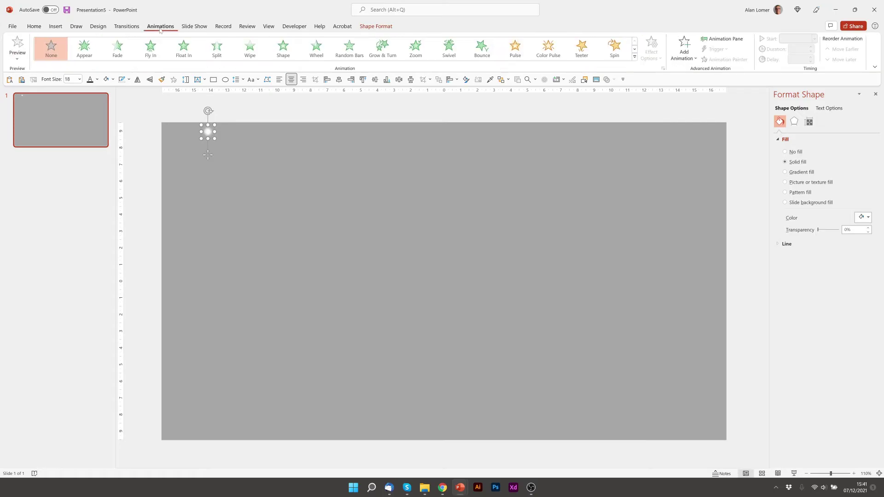
pyautogui.click(635, 57)
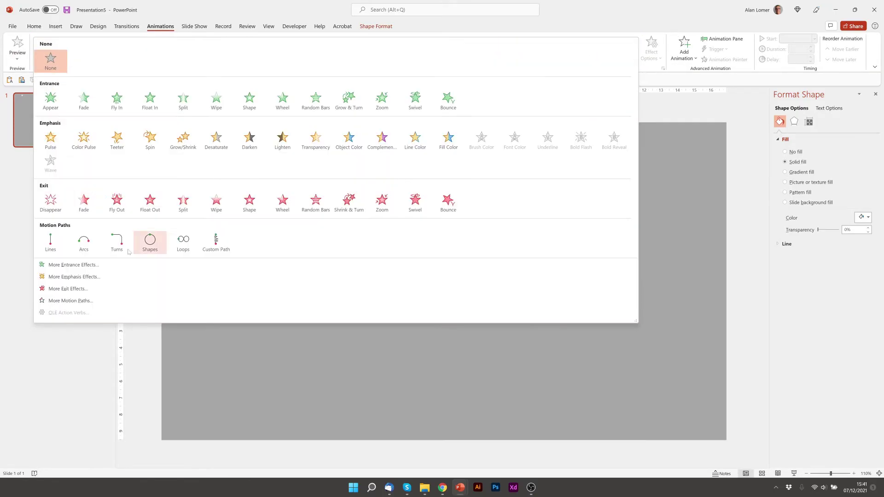
pyautogui.click(216, 243)
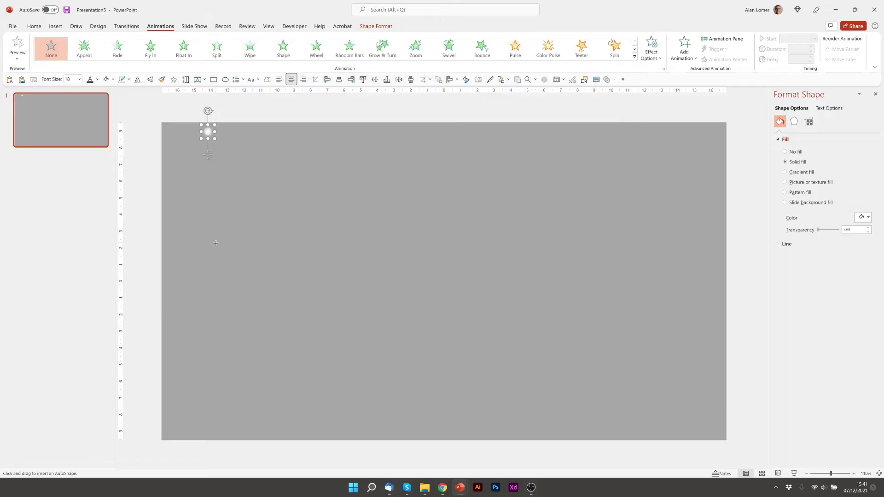
pyautogui.click(199, 165)
pyautogui.click(217, 206)
pyautogui.click(201, 251)
pyautogui.click(219, 301)
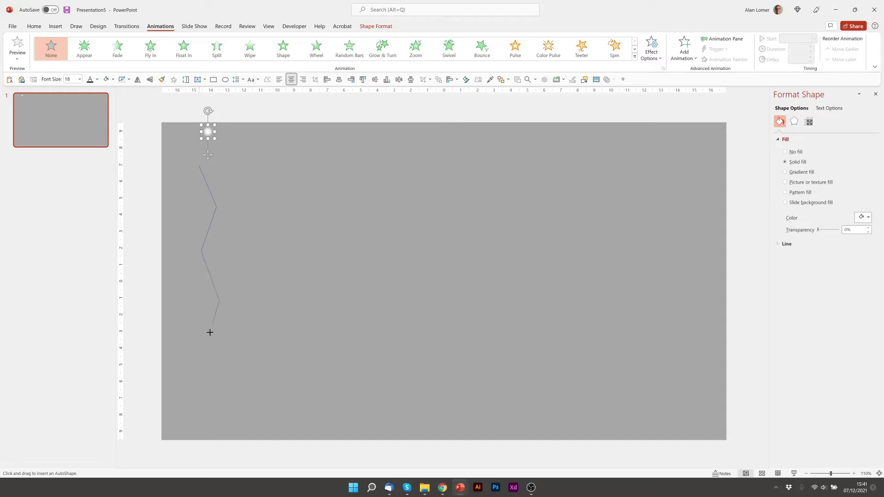
pyautogui.click(223, 395)
pyautogui.doubleClick(197, 432)
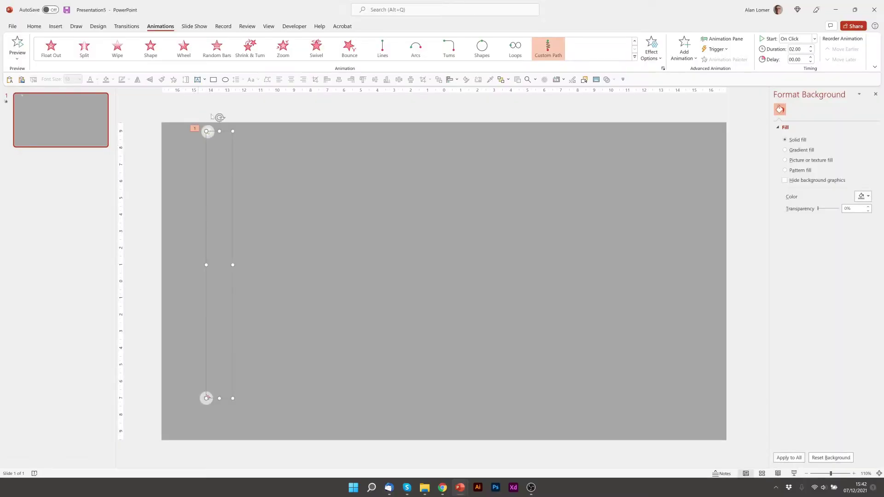
# - Turn the motion path's upper, middle and lower bend points into smooth points
pyautogui.rightClick(222, 168)
pyautogui.click(237, 173)
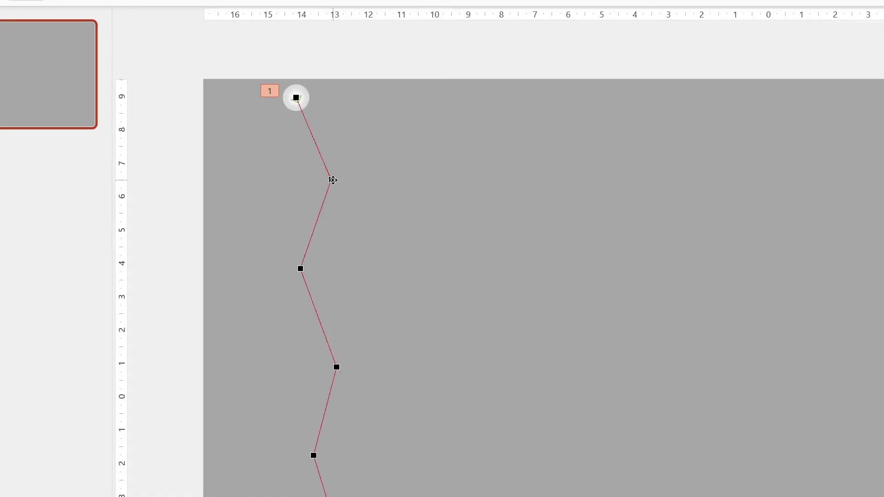
pyautogui.rightClick(332, 180)
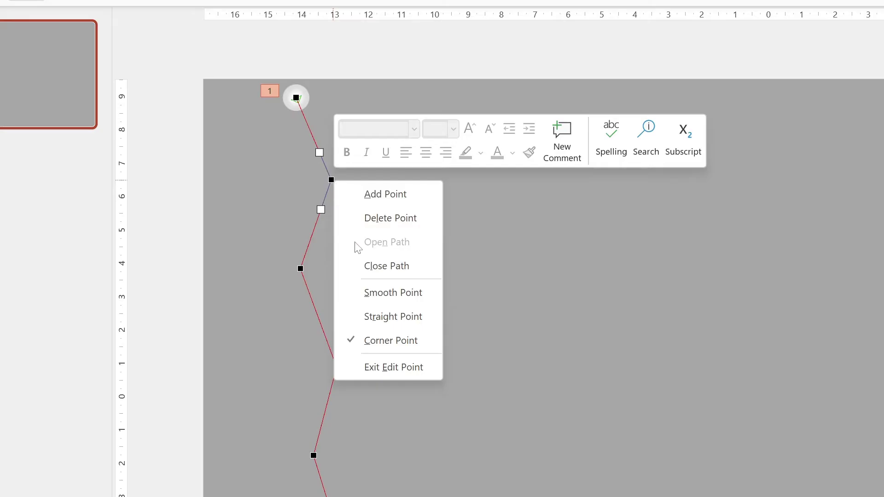
pyautogui.click(369, 296)
pyautogui.click(336, 367)
pyautogui.rightClick(338, 367)
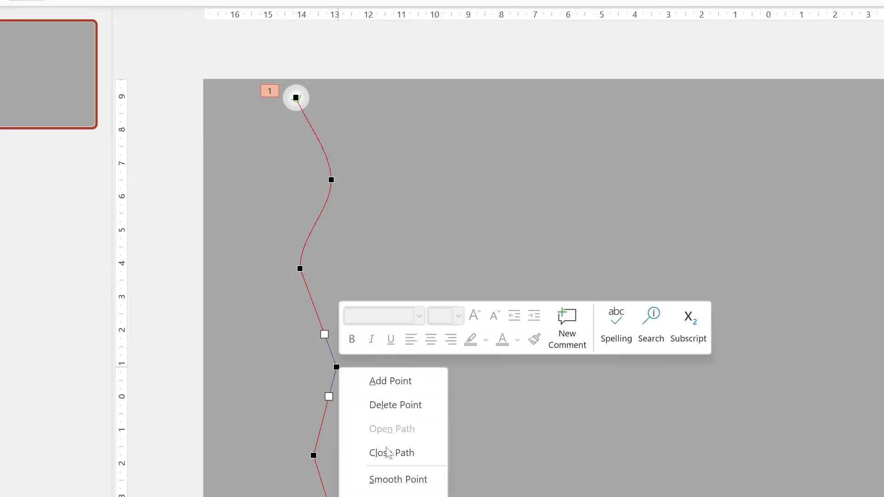
pyautogui.click(392, 481)
pyautogui.scroll(-4, 313, 454)
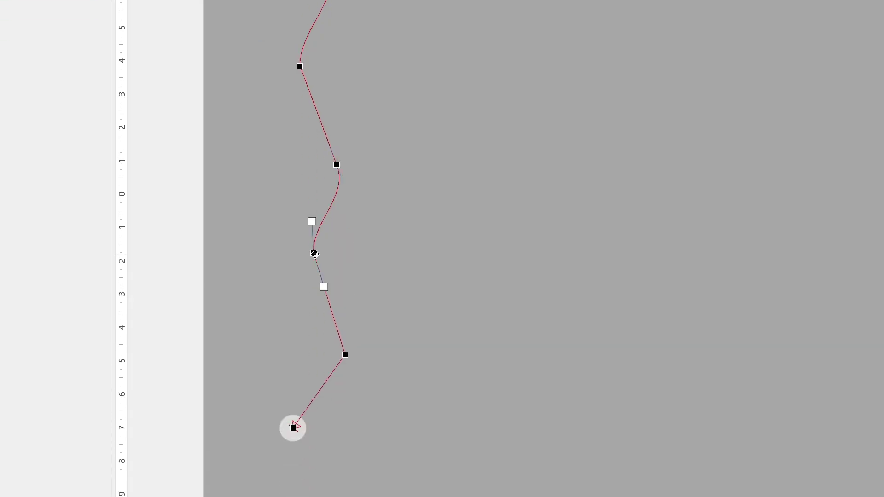
pyautogui.rightClick(314, 253)
pyautogui.click(362, 367)
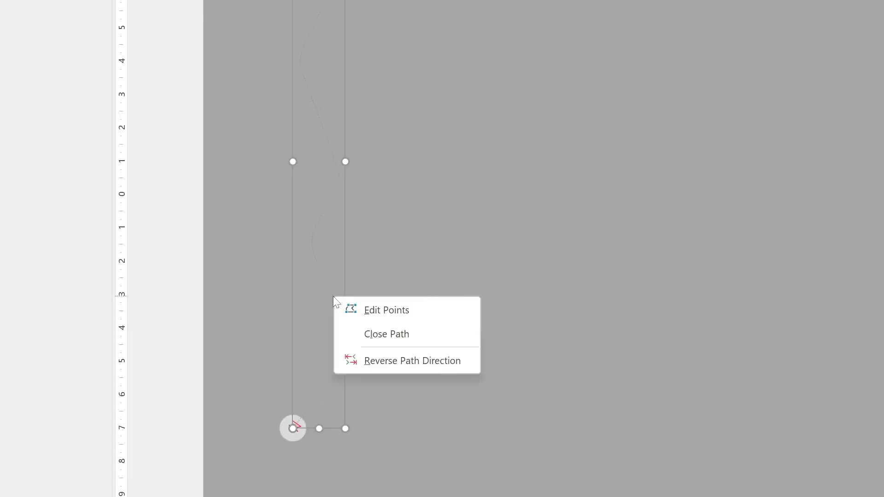
# - Drag the lower and middle path points to even out the waves
pyautogui.click(369, 313)
pyautogui.click(313, 254)
pyautogui.moveTo(303, 219); pyautogui.dragTo(298, 207)
pyautogui.click(336, 164)
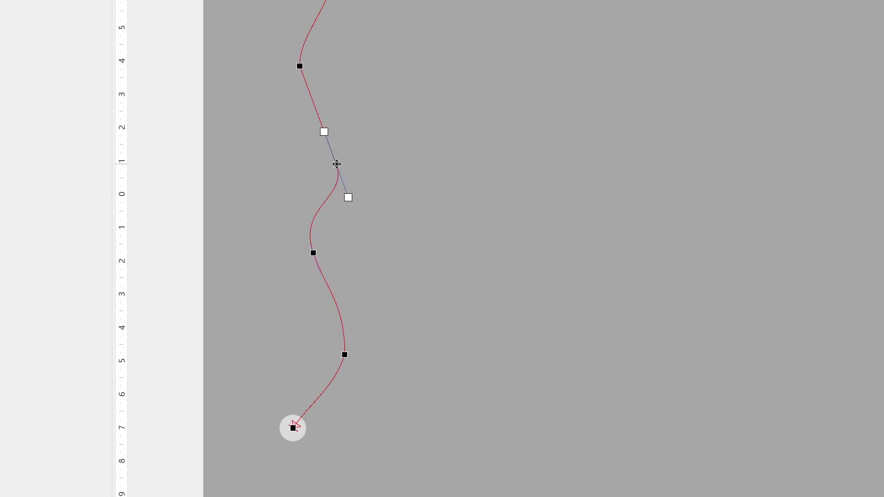
pyautogui.moveTo(336, 161); pyautogui.dragTo(339, 144)
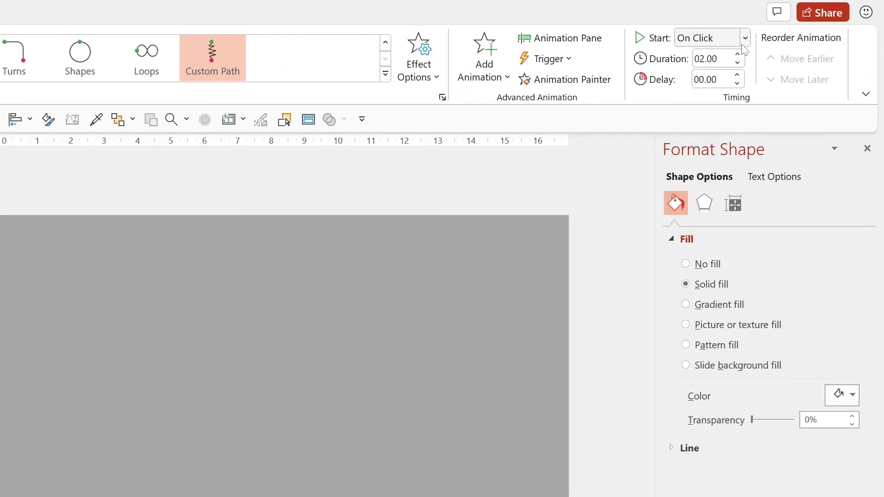
# - Raise the path animation's duration to 10.00 seconds, cancelling an accidental path drawing
pyautogui.click(738, 54)
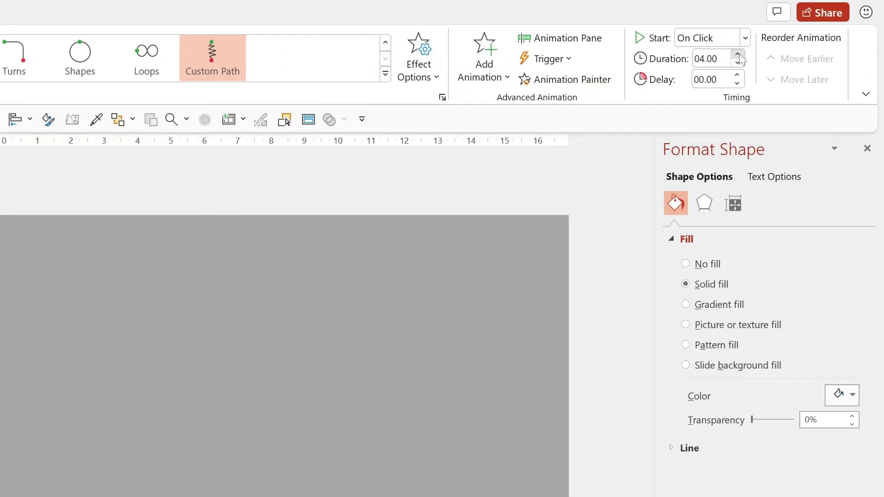
pyautogui.moveTo(739, 54); pyautogui.dragTo(740, 54)
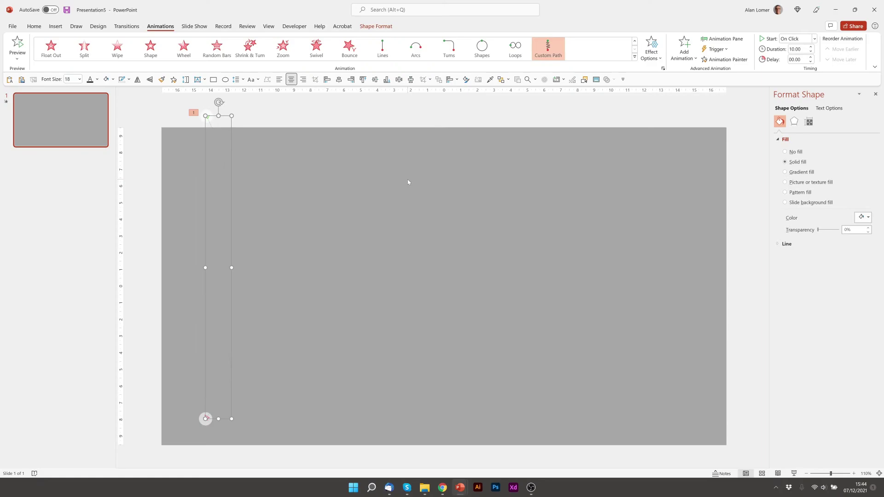
pyautogui.click(228, 269)
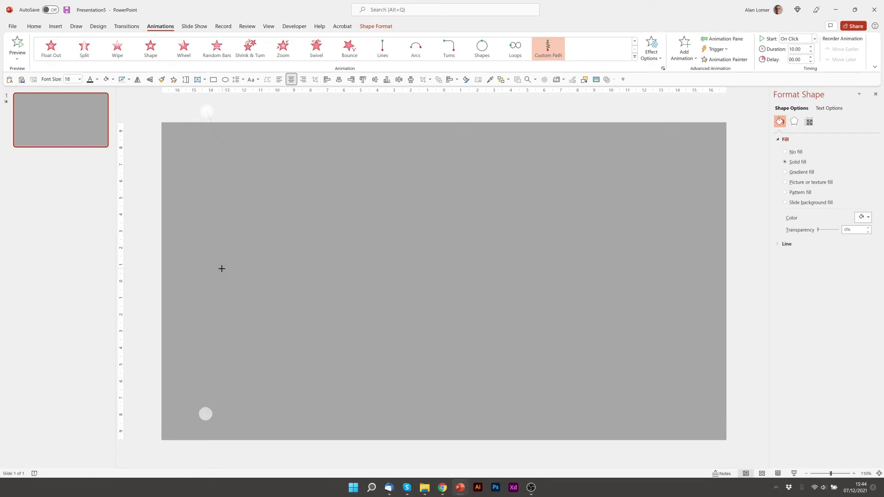
pyautogui.press('Escape')
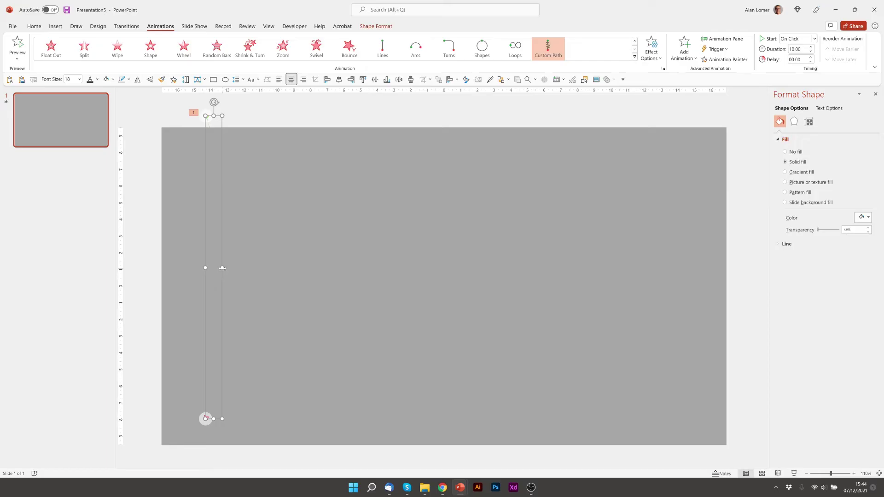
pyautogui.click(216, 268)
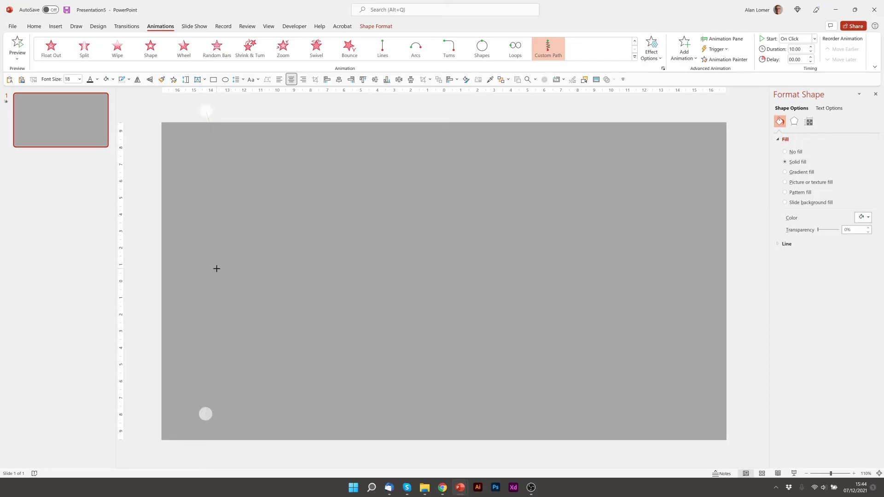
# - Adjust the path's upper edit point, undoing a trial deletion of it
pyautogui.click(220, 268)
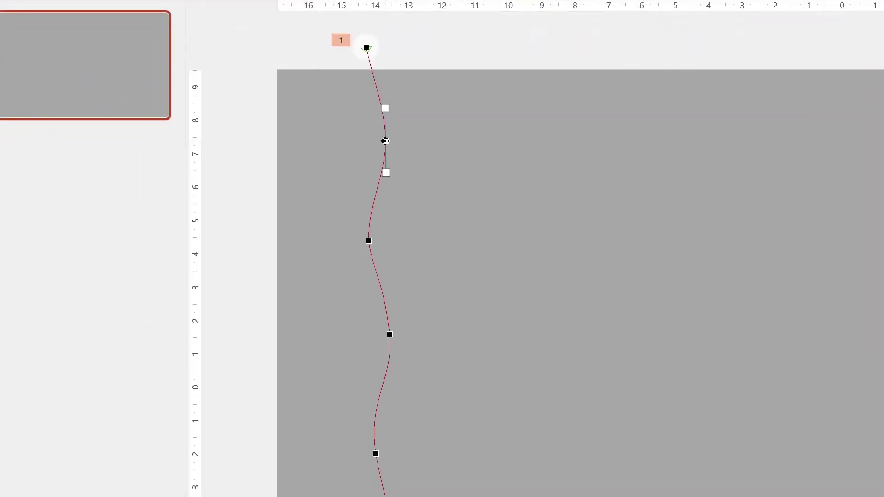
pyautogui.rightClick(216, 158)
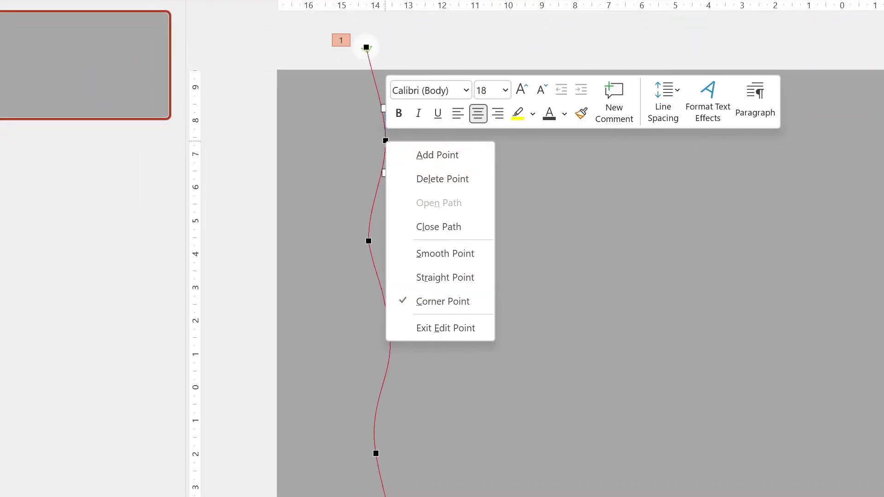
pyautogui.press('Escape')
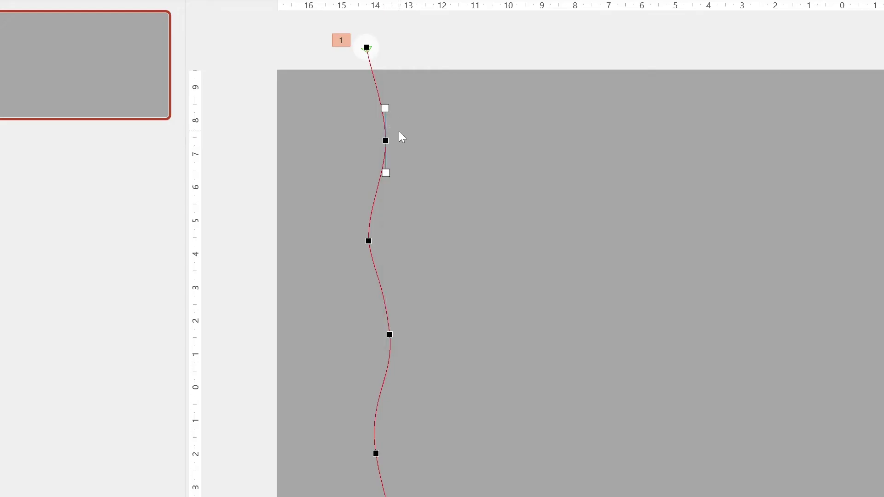
pyautogui.keyDown('ctrl'); pyautogui.click(386, 141); pyautogui.keyUp('ctrl')
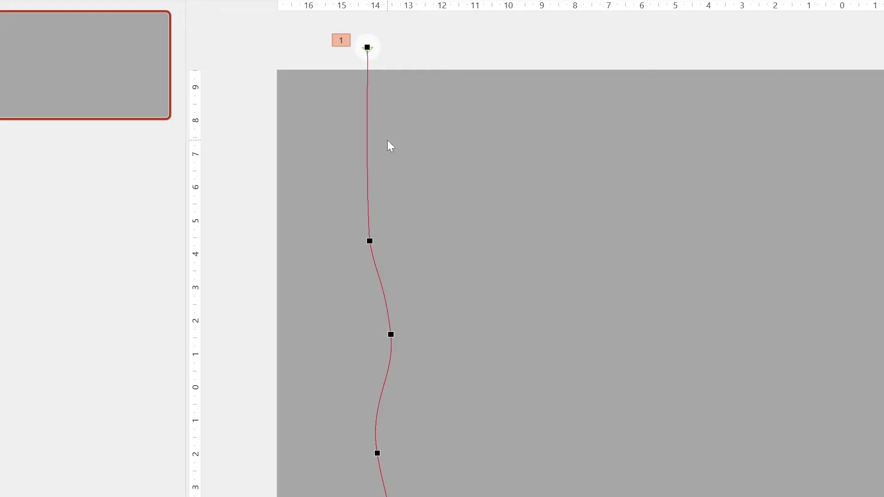
pyautogui.hotkey('ctrl', 'z')
pyautogui.click(387, 138)
pyautogui.hotkey('ctrl', 'z')
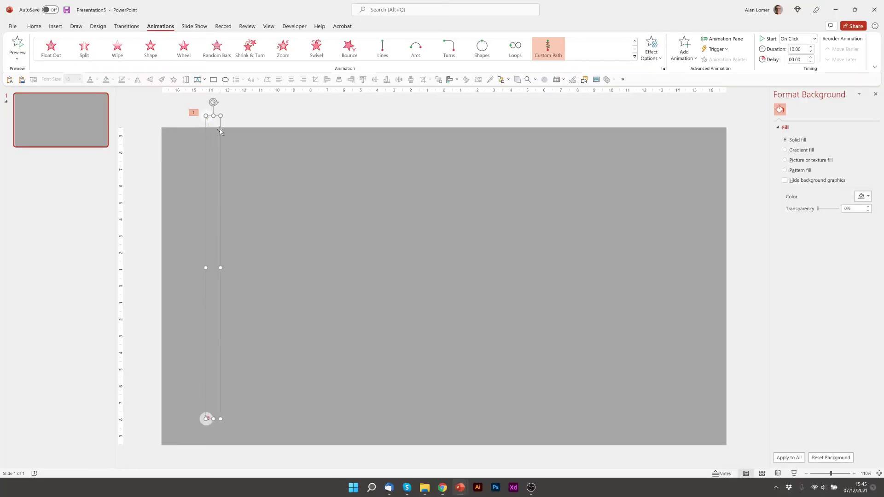
# - Duplicate the oval with its motion path and move the copy right
pyautogui.click(206, 116)
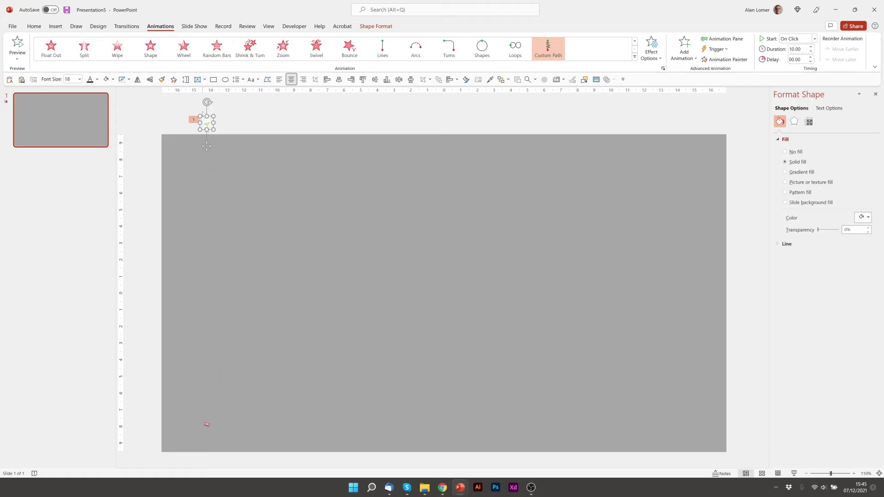
pyautogui.hotkey('ctrl', 'd')
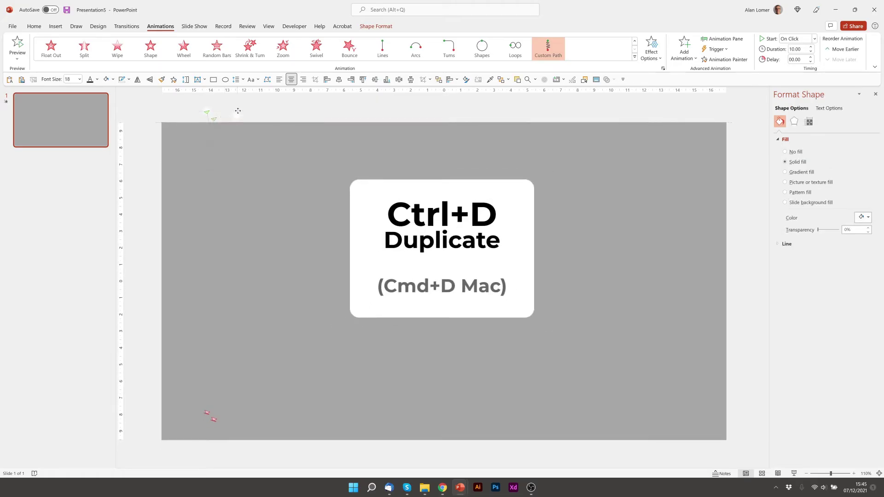
pyautogui.moveTo(238, 111); pyautogui.dragTo(237, 121)
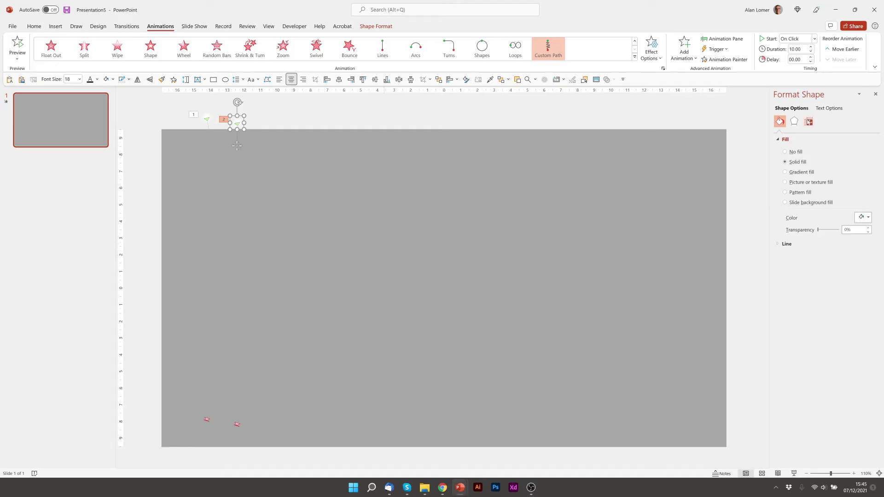
# - Resize the copy to 0.6 cm by 0.6 cm and place it just above the top edge
pyautogui.click(809, 122)
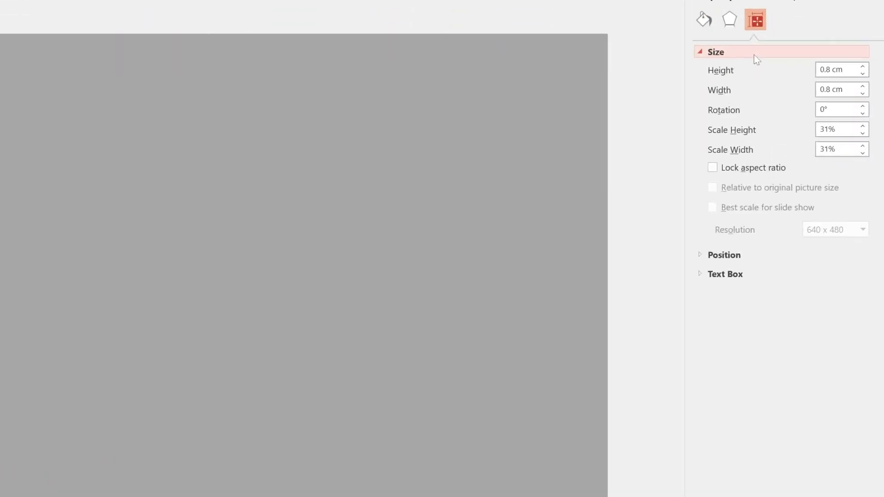
pyautogui.press('Tab')
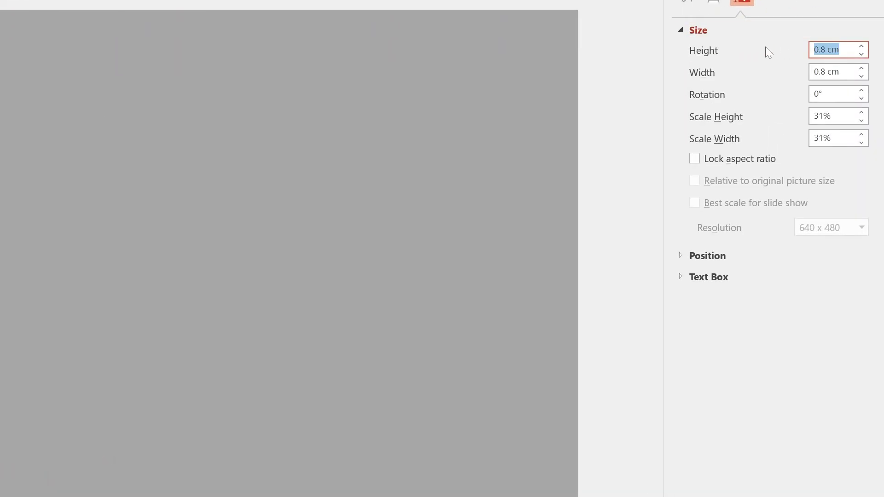
pyautogui.write('.6')
pyautogui.press('Tab')
pyautogui.write('.6')
pyautogui.press('Tab')
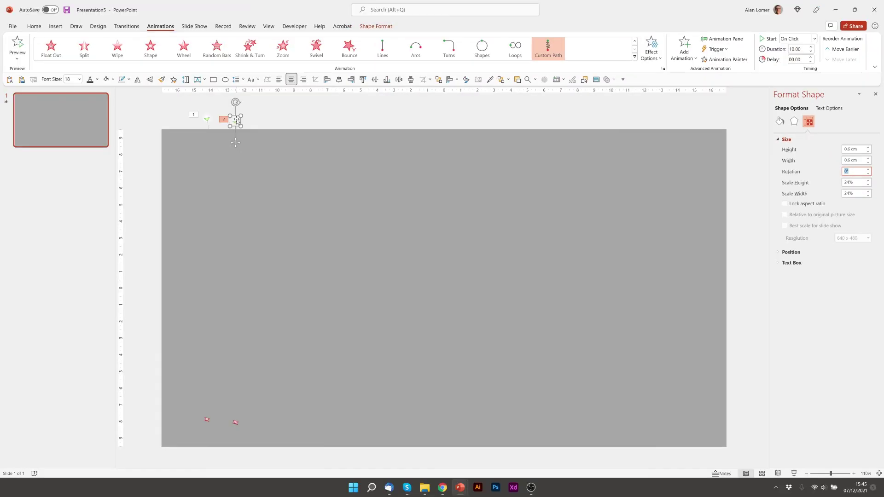
pyautogui.scroll(-1, 236, 120)
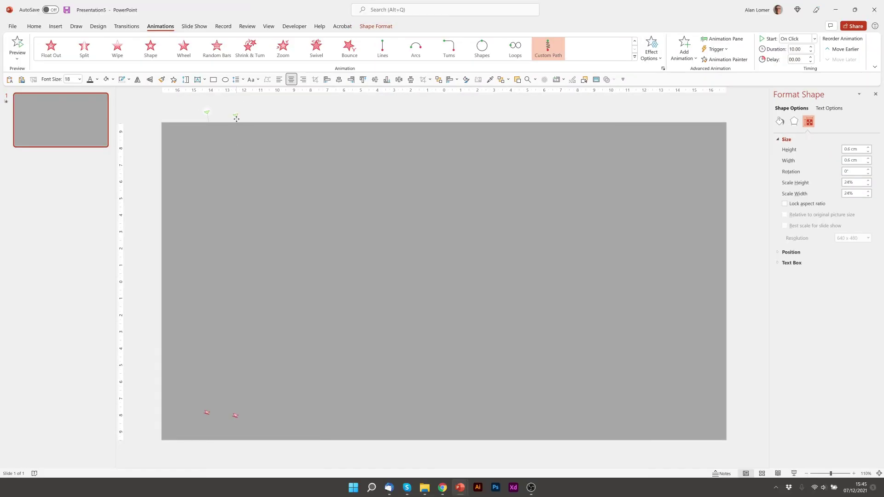
pyautogui.moveTo(236, 114); pyautogui.dragTo(240, 110)
pyautogui.scroll(1, 240, 101)
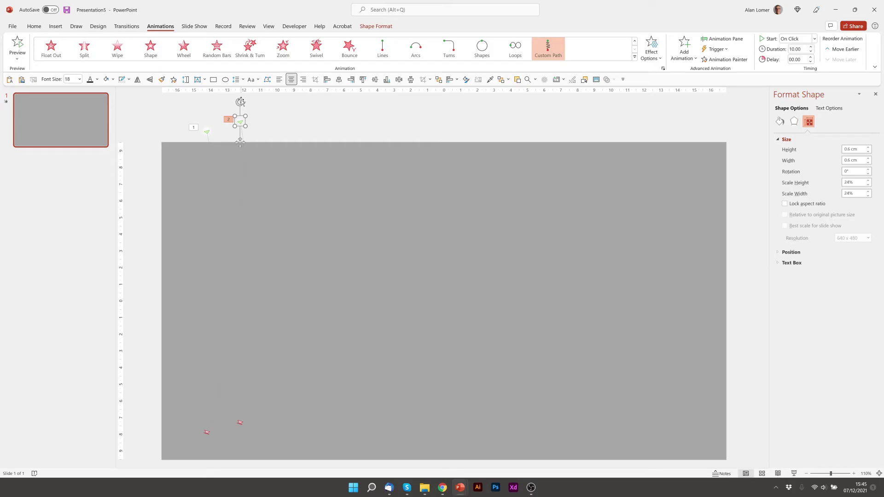
pyautogui.click(240, 140)
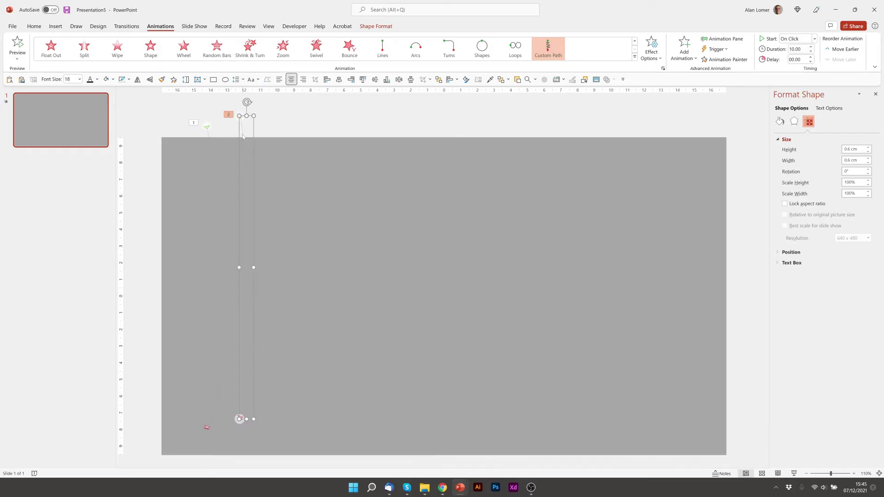
# - Reshape the copied path's points, adding new points to vary its lower bends
pyautogui.rightClick(242, 136)
pyautogui.click(252, 142)
pyautogui.moveTo(243, 150); pyautogui.dragTo(238, 149)
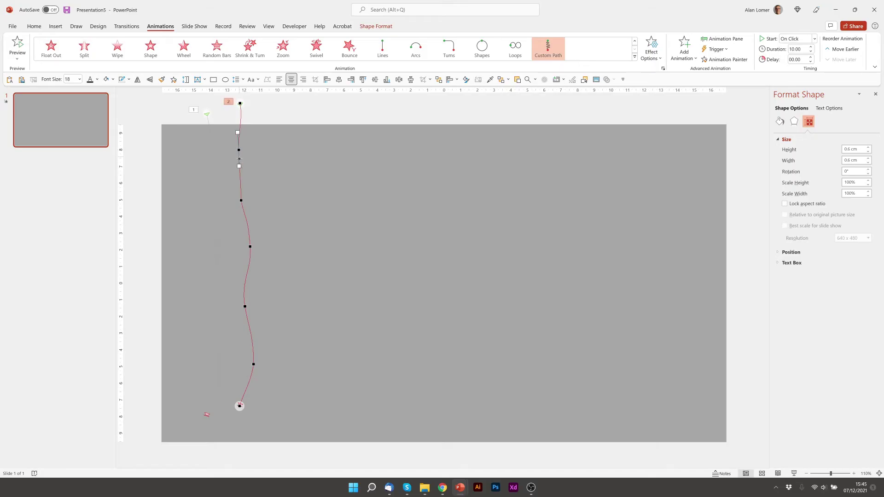
pyautogui.moveTo(241, 201); pyautogui.dragTo(244, 199)
pyautogui.moveTo(249, 247); pyautogui.dragTo(252, 246)
pyautogui.moveTo(251, 216); pyautogui.dragTo(253, 215)
pyautogui.moveTo(246, 306); pyautogui.dragTo(249, 306)
pyautogui.moveTo(254, 365); pyautogui.dragTo(253, 335)
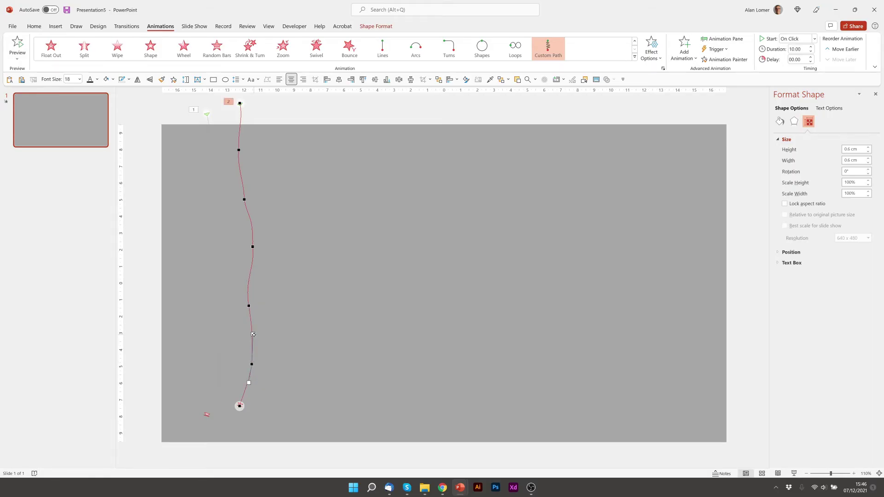
pyautogui.click(151, 341)
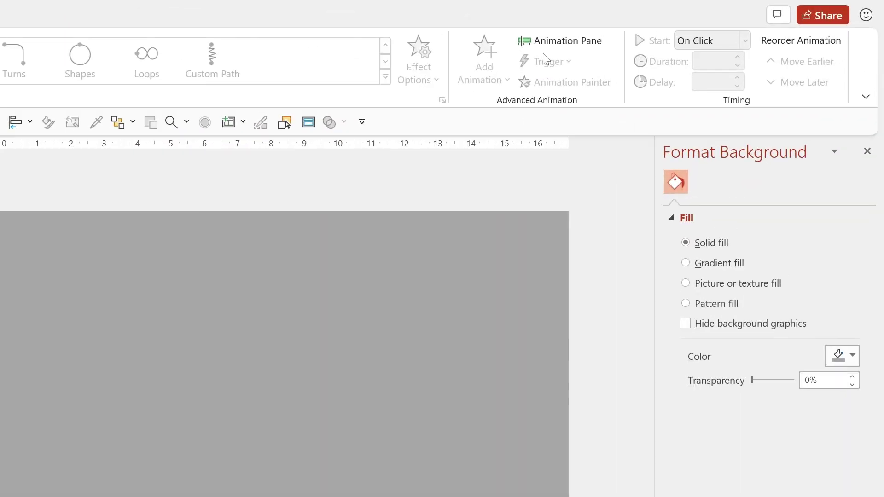
# - Set the Oval 3 and Oval 4 animations to start With Previous
pyautogui.click(721, 38)
pyautogui.click(726, 212)
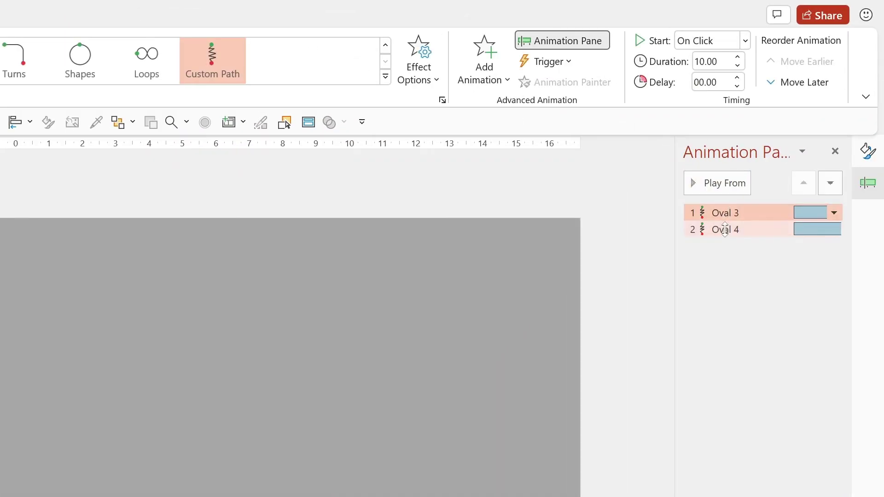
pyautogui.keyDown('shift'); pyautogui.click(726, 229); pyautogui.keyUp('shift')
pyautogui.click(707, 44)
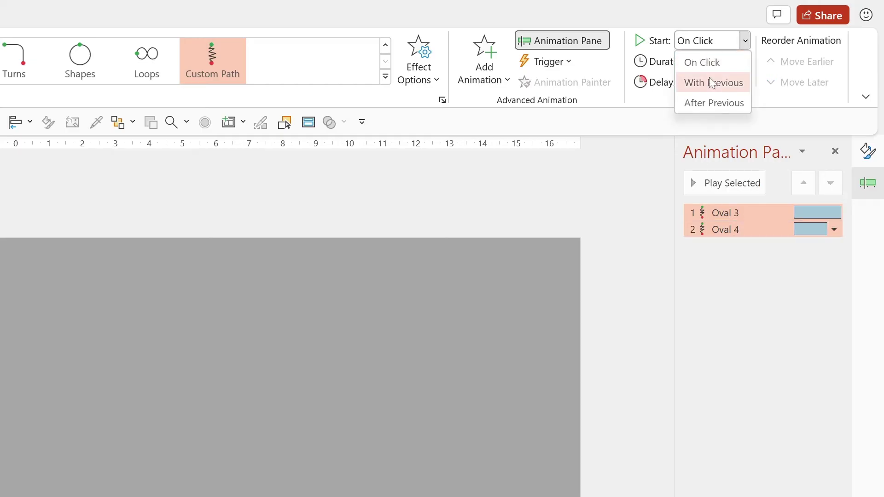
pyautogui.click(709, 78)
# - Set Oval 4's animation duration to 20 seconds
pyautogui.click(180, 197)
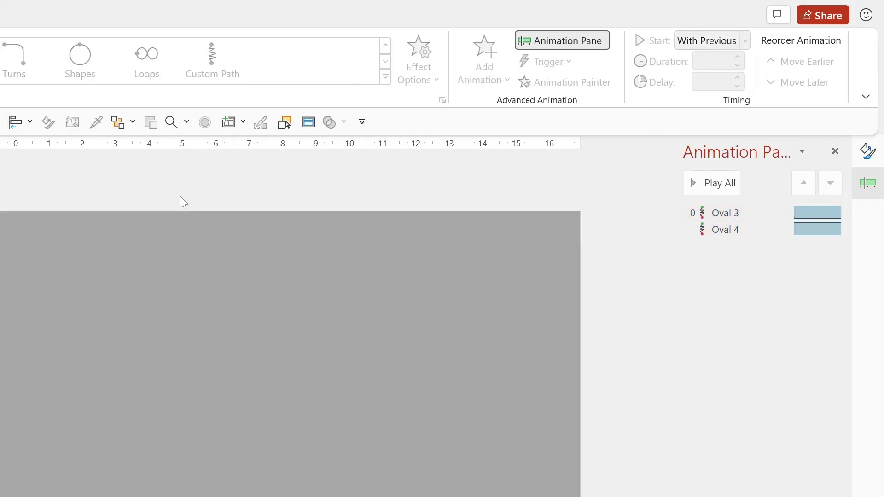
pyautogui.click(727, 229)
pyautogui.click(719, 61)
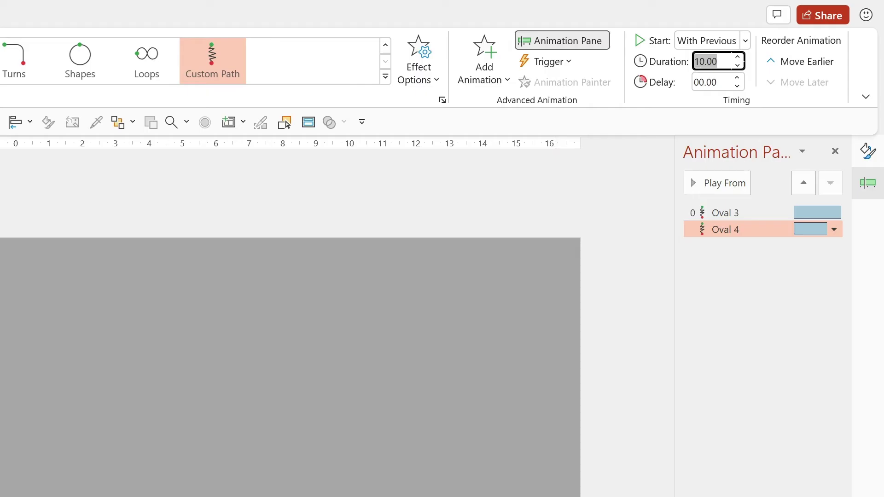
pyautogui.write('20')
pyautogui.press('Return')
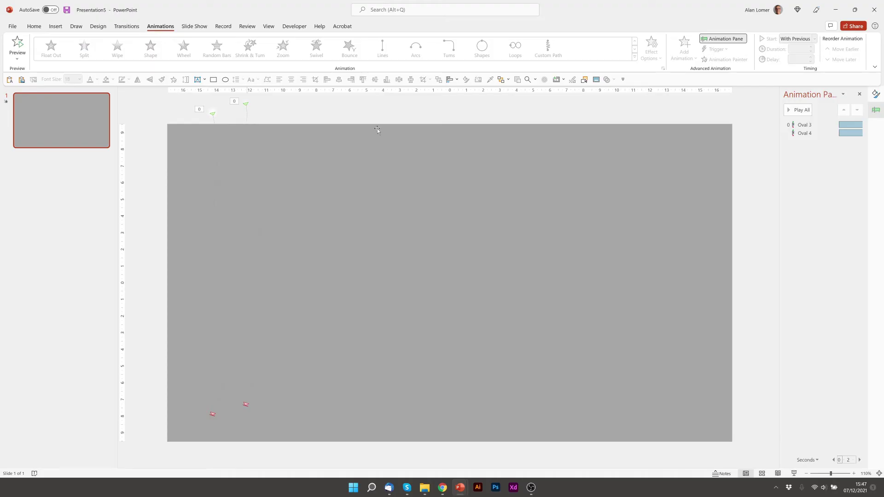
# - Set Oval 3's fall animation to repeat until the end of the slide
pyautogui.click(805, 124)
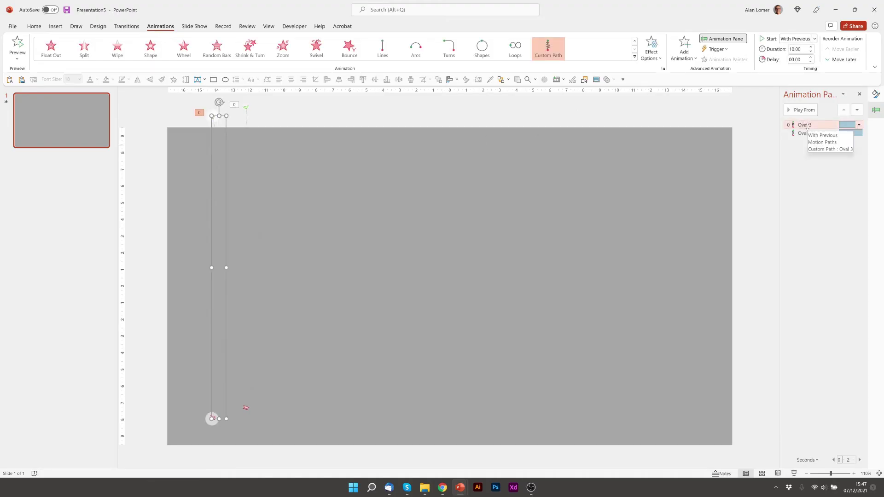
pyautogui.doubleClick(807, 125)
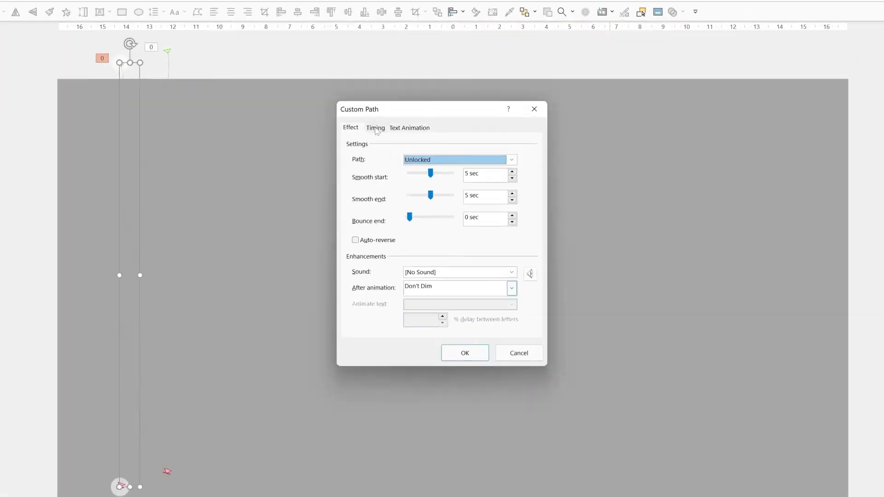
pyautogui.click(390, 163)
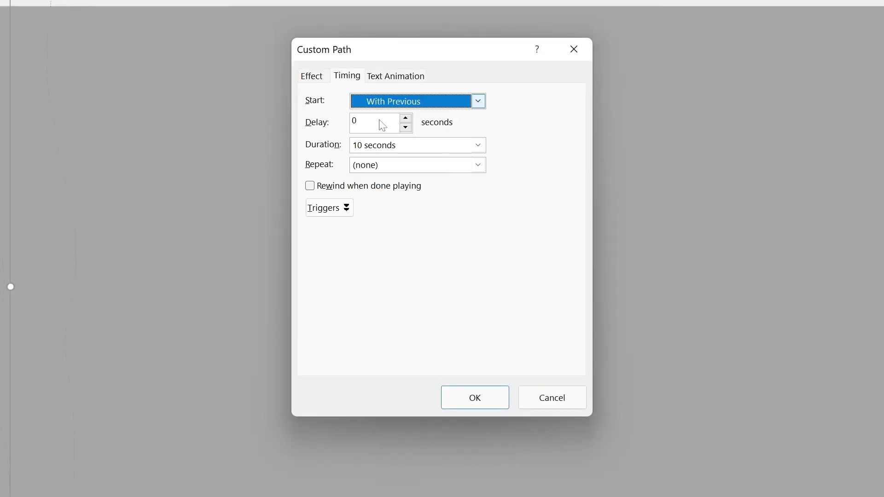
pyautogui.click(478, 164)
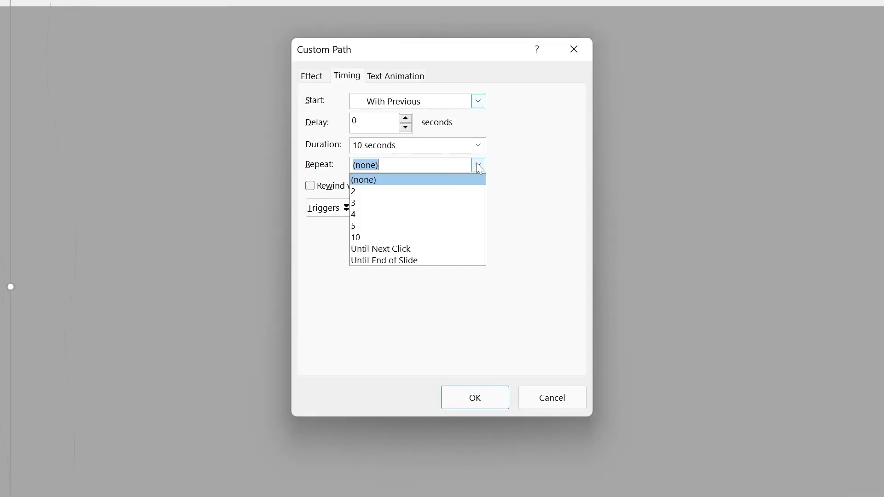
pyautogui.click(434, 260)
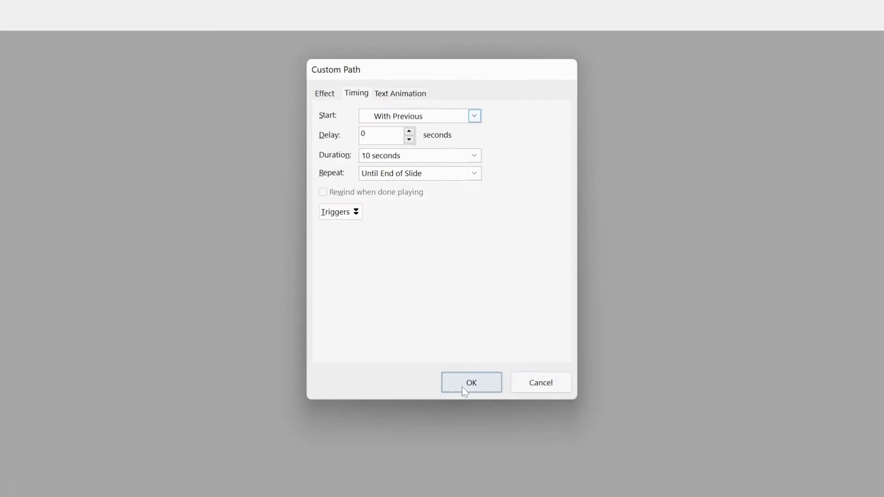
pyautogui.click(462, 386)
# - Set Oval 4's fall animation to repeat Until End of Slide as well
pyautogui.doubleClick(804, 133)
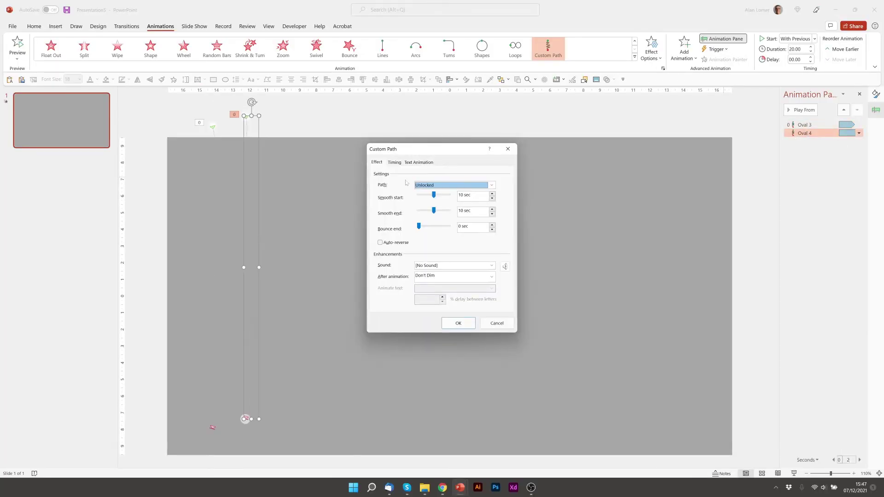
pyautogui.click(394, 162)
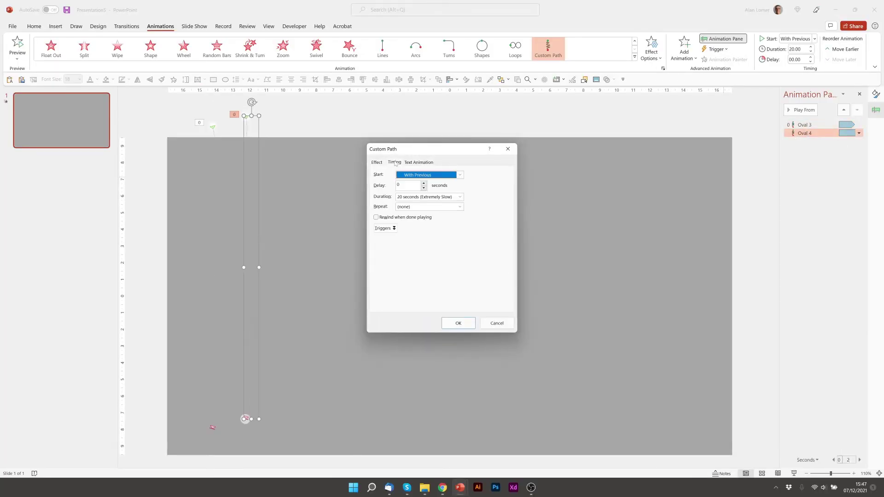
pyautogui.click(460, 207)
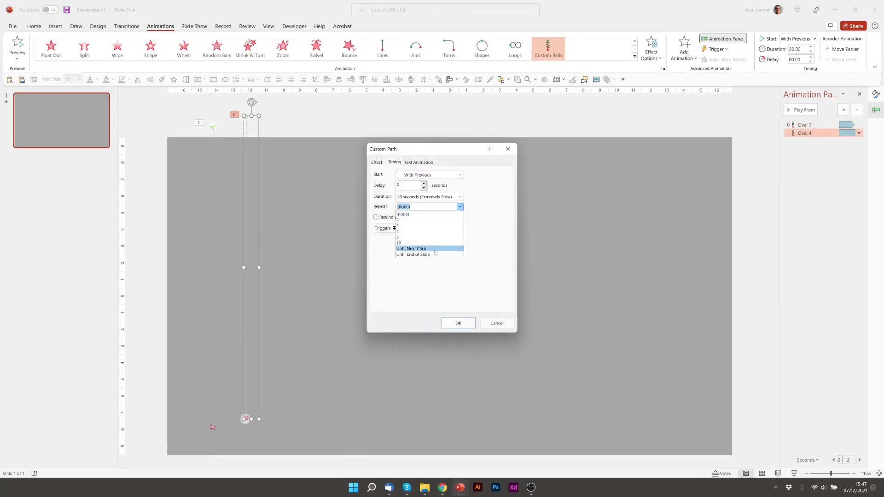
pyautogui.click(413, 255)
pyautogui.click(458, 322)
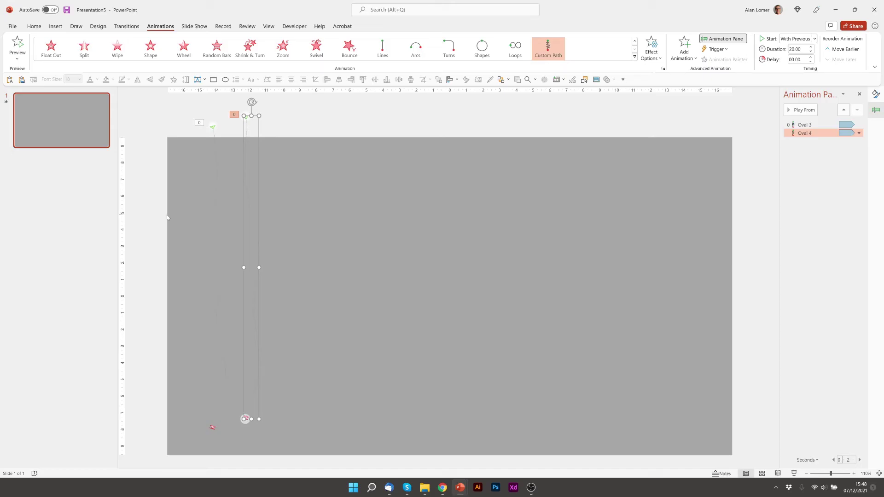
# - Duplicate a snowflake with its path and resize the copy to 0.7 cm by 0.7 cm
pyautogui.click(207, 118)
pyautogui.hotkey('ctrl', 'd')
pyautogui.moveTo(213, 119); pyautogui.dragTo(282, 122)
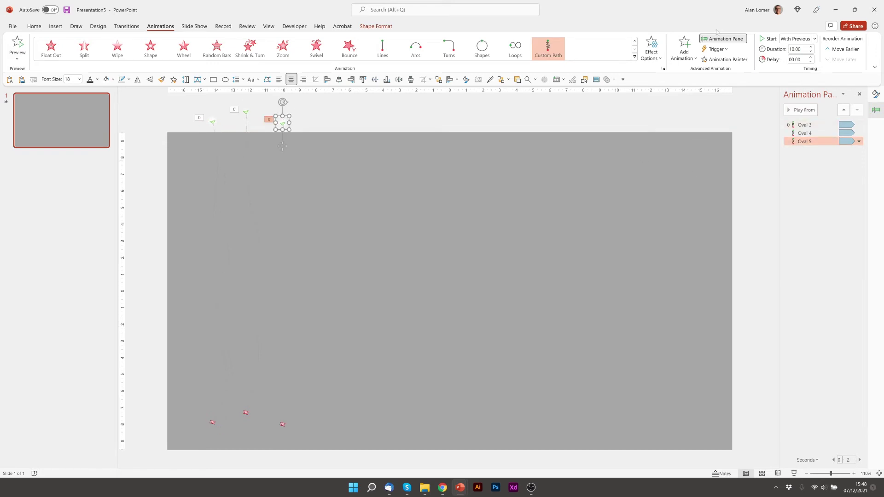
pyautogui.rightClick(279, 121)
pyautogui.click(303, 341)
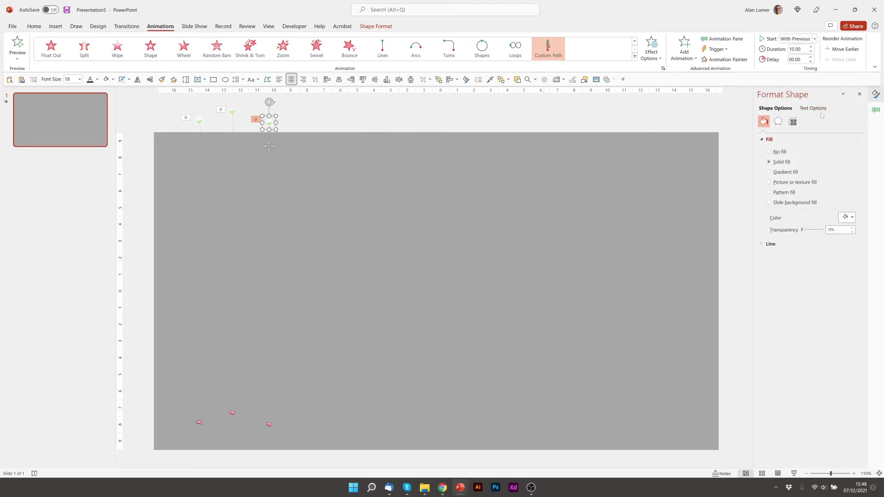
pyautogui.click(792, 121)
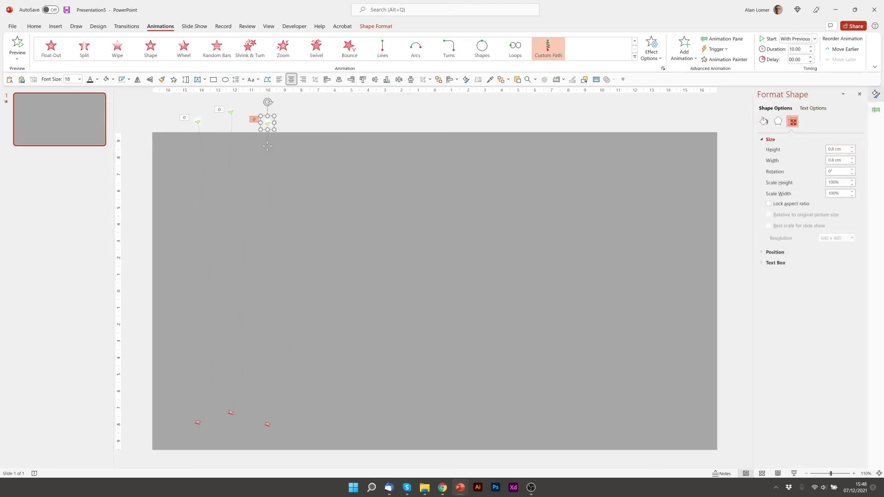
pyautogui.click(852, 151)
pyautogui.click(852, 162)
# - Move the new 0.7 cm snowflake further right and select its motion path
pyautogui.moveTo(267, 122); pyautogui.dragTo(296, 122)
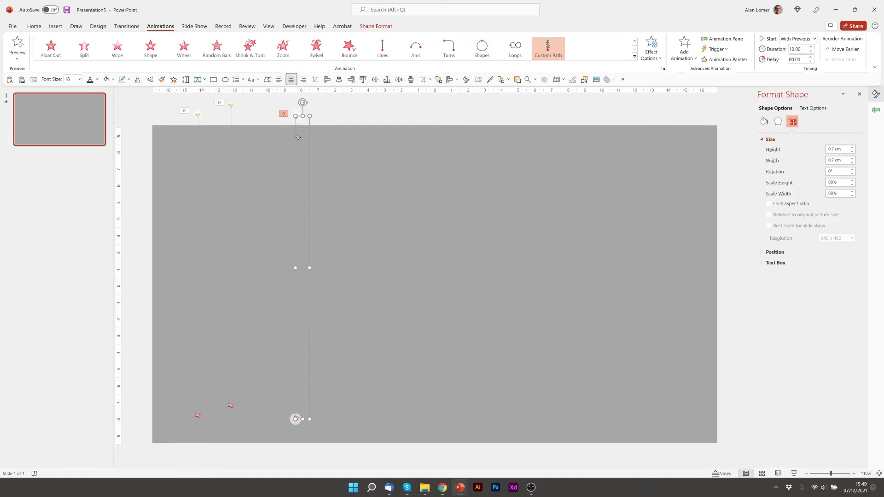
pyautogui.rightClick(297, 138)
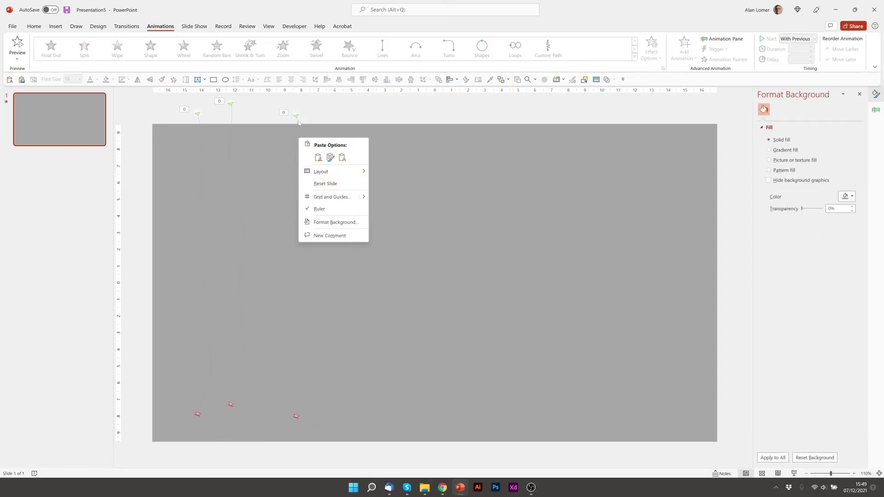
pyautogui.click(298, 122)
pyautogui.click(297, 121)
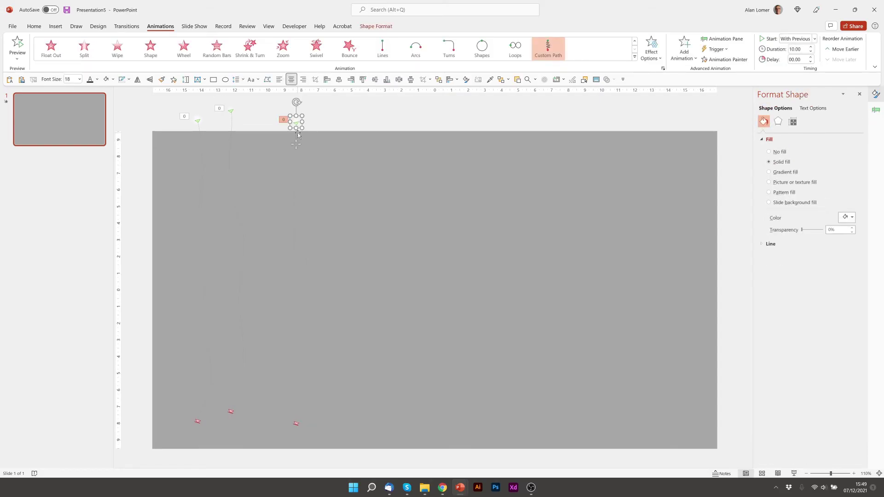
pyautogui.click(297, 134)
# - Edit the new snowflake's path points to bend it into a gently wavy fall
pyautogui.rightClick(297, 133)
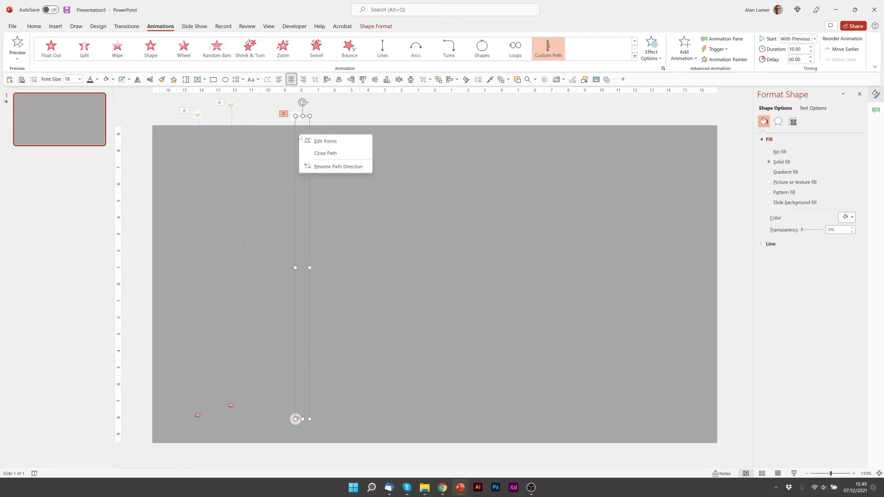
pyautogui.click(311, 142)
pyautogui.click(301, 161)
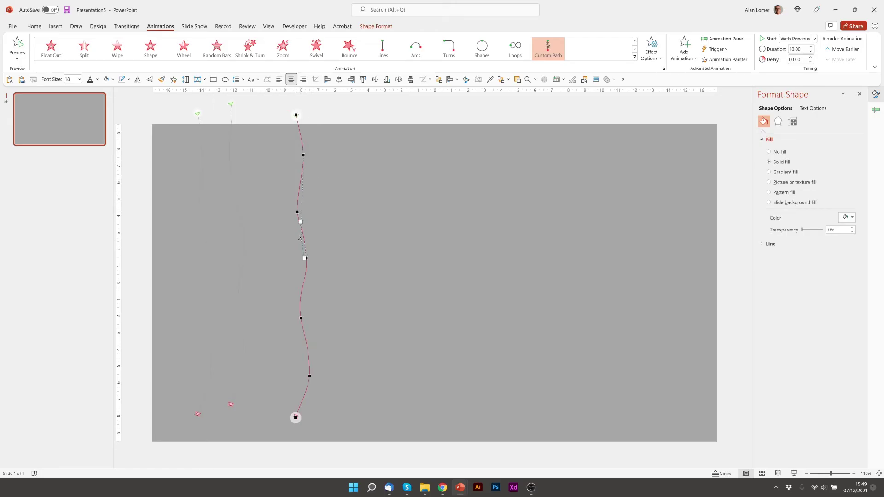
pyautogui.moveTo(300, 237); pyautogui.dragTo(300, 240)
pyautogui.click(305, 258)
pyautogui.moveTo(309, 271); pyautogui.dragTo(309, 268)
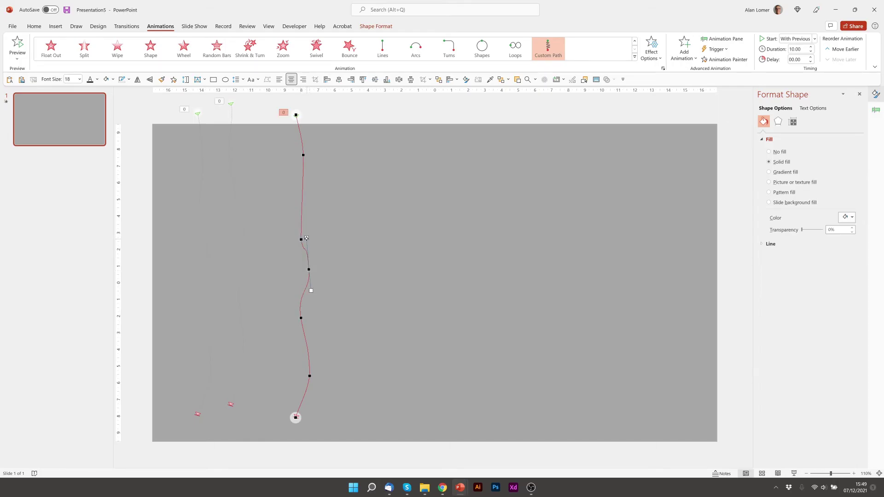
pyautogui.moveTo(307, 237); pyautogui.dragTo(310, 237)
pyautogui.moveTo(309, 270); pyautogui.dragTo(297, 274)
pyautogui.moveTo(301, 316); pyautogui.dragTo(299, 322)
pyautogui.moveTo(310, 376); pyautogui.dragTo(307, 378)
pyautogui.moveTo(307, 345); pyautogui.dragTo(308, 345)
# - Zoom to 100% and copy the three top snowflakes further right
pyautogui.press('Escape')
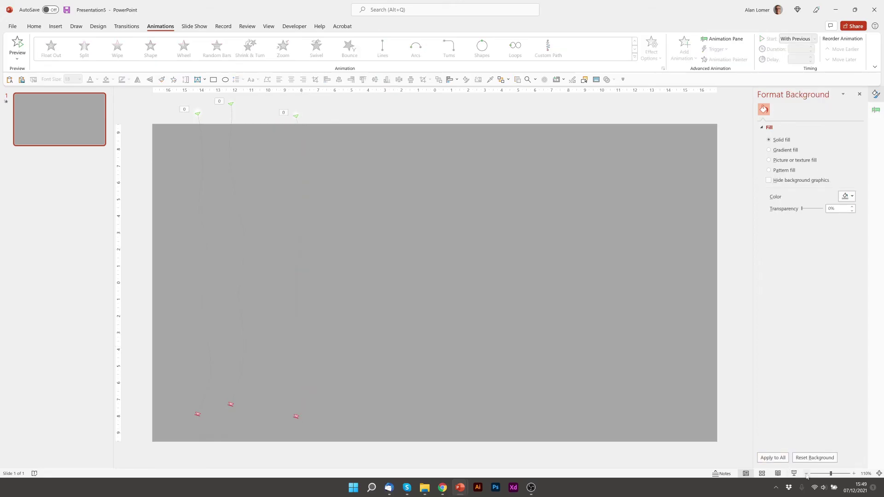
pyautogui.click(806, 475)
pyautogui.moveTo(193, 117); pyautogui.dragTo(407, 169)
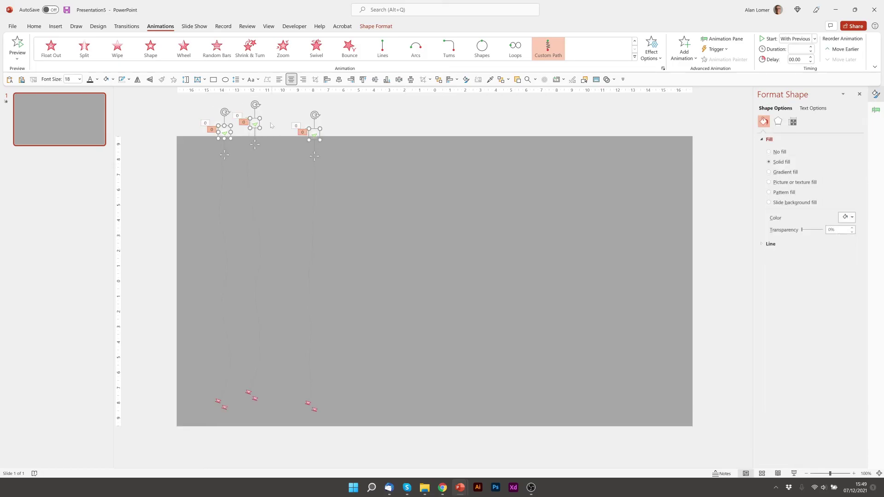
pyautogui.moveTo(268, 121); pyautogui.dragTo(403, 103)
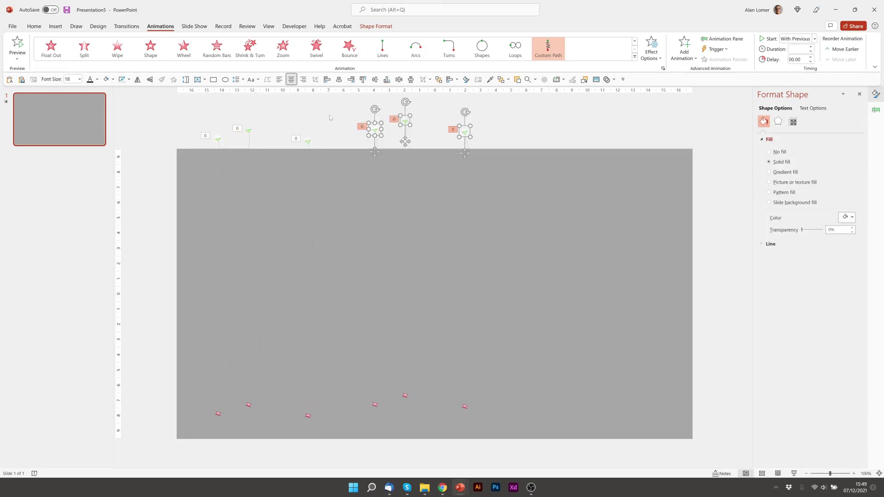
pyautogui.press('Escape')
# - Place more snowflake path copies across the top, from left of centre to the far right
pyautogui.click(405, 108)
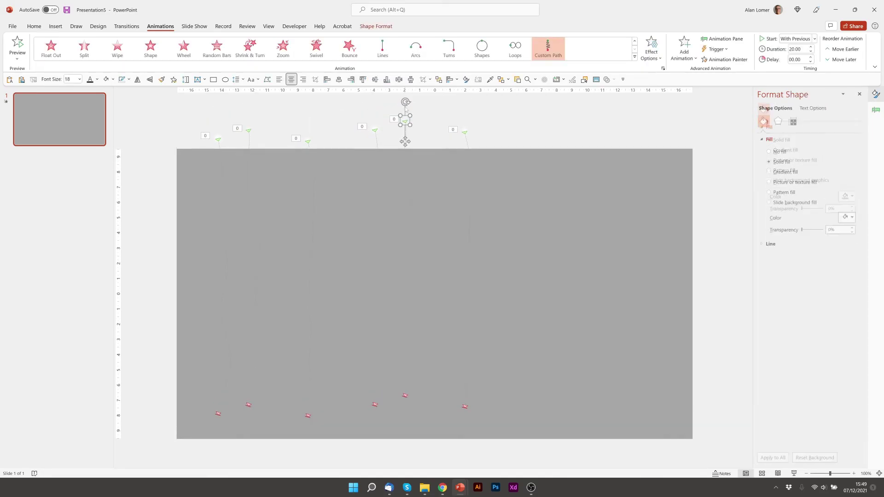
pyautogui.moveTo(406, 109); pyautogui.dragTo(520, 121)
pyautogui.moveTo(465, 119); pyautogui.dragTo(428, 121)
pyautogui.moveTo(348, 104); pyautogui.dragTo(345, 104)
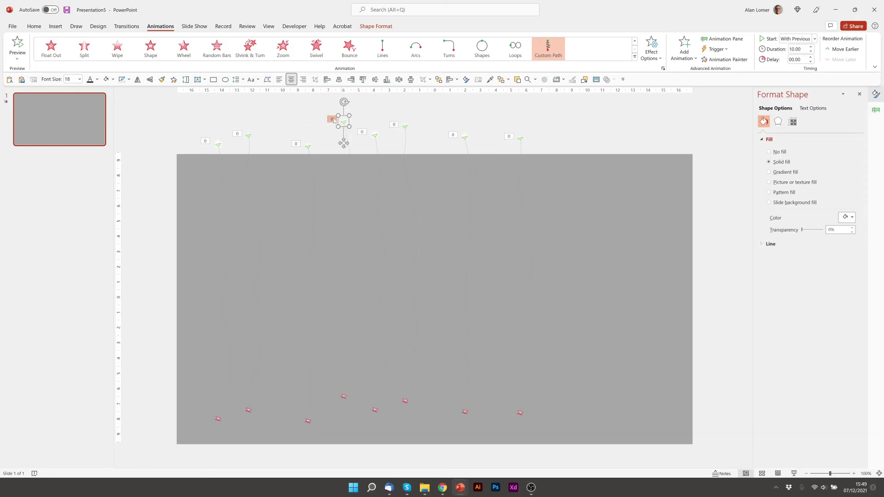
pyautogui.moveTo(308, 144); pyautogui.dragTo(454, 127)
pyautogui.moveTo(555, 124); pyautogui.dragTo(559, 148)
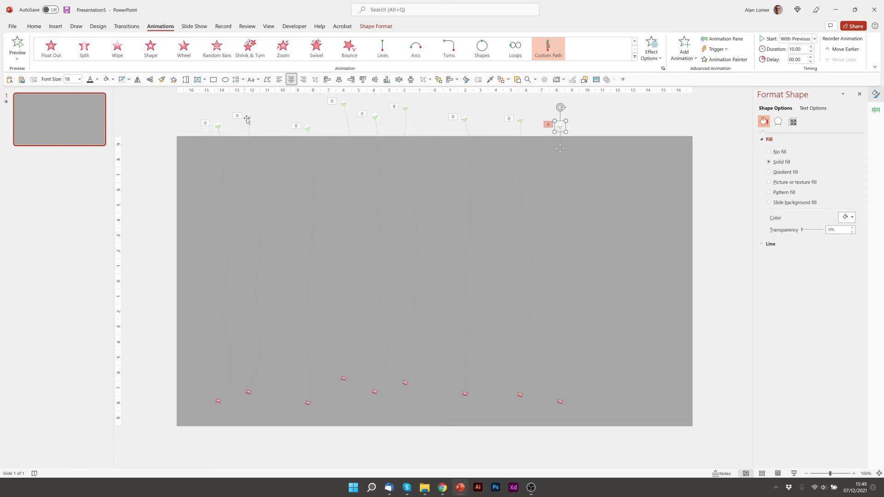
pyautogui.moveTo(249, 120); pyautogui.dragTo(255, 123)
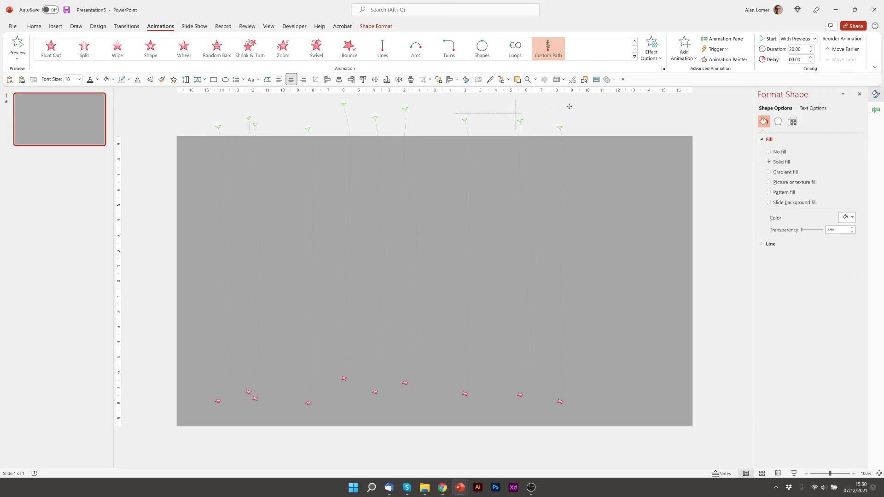
pyautogui.moveTo(608, 104); pyautogui.dragTo(608, 105)
# - Remove two unwanted duplicated paths and shift one snowflake path into place
pyautogui.click(406, 123)
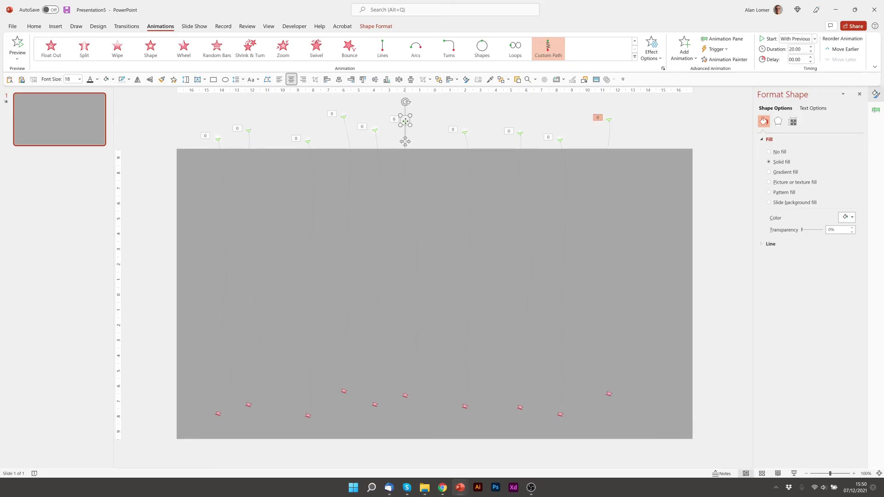
pyautogui.keyDown('shift'); pyautogui.click(461, 133); pyautogui.keyUp('shift')
pyautogui.hotkey('ctrl', 'd')
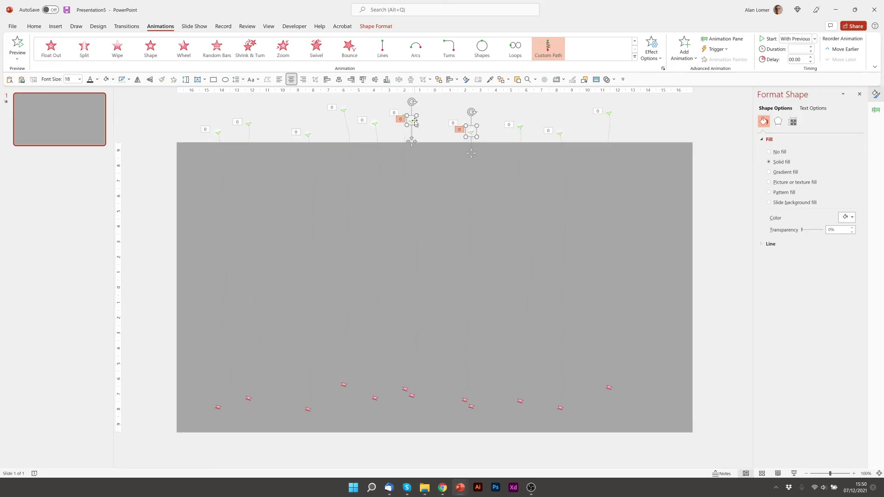
pyautogui.moveTo(415, 123); pyautogui.dragTo(438, 120)
pyautogui.press('Delete')
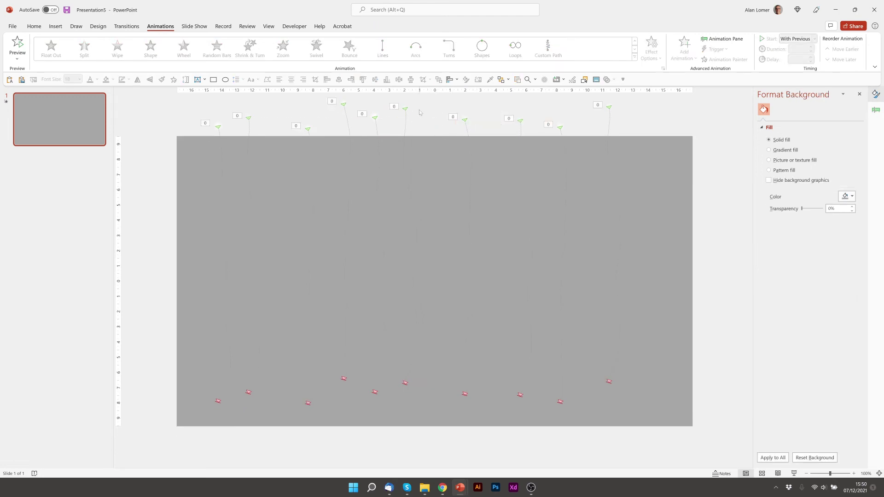
pyautogui.click(411, 110)
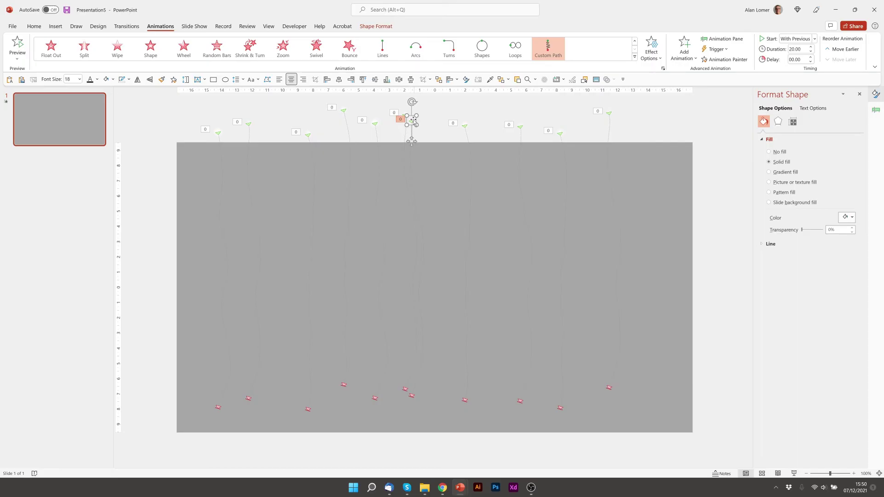
pyautogui.moveTo(413, 121); pyautogui.dragTo(393, 147)
# - Add another snowflake path copy further right, undoing the extra far-left copy
pyautogui.click(723, 39)
pyautogui.moveTo(293, 395); pyautogui.dragTo(582, 409)
pyautogui.scroll(-1, 584, 270)
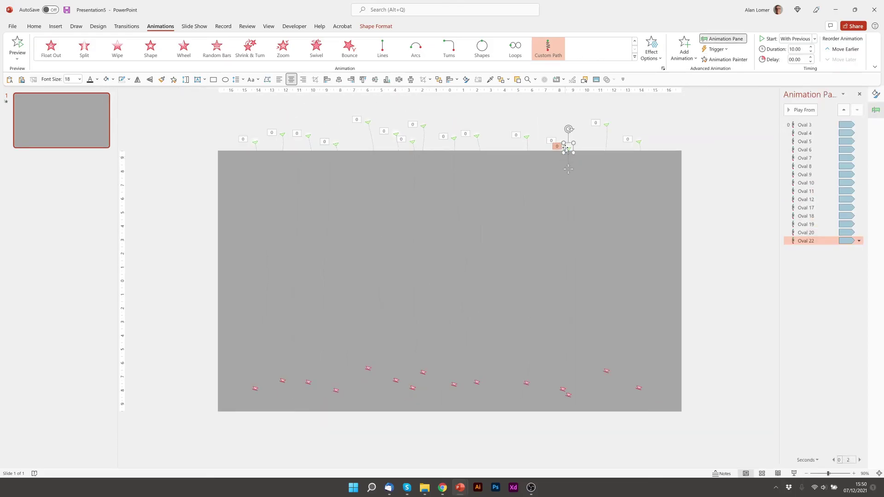
pyautogui.moveTo(558, 144); pyautogui.dragTo(139, 129)
pyautogui.hotkey('ctrl', 'z')
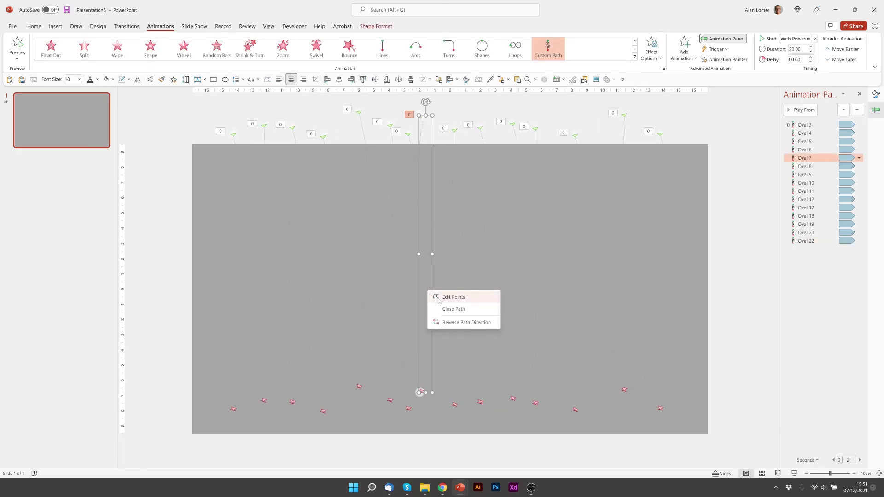
# - Bend the straight paths of Oval 7 and Oval 9 into gentle curves via Edit Points
pyautogui.click(450, 296)
pyautogui.scroll(-1, 427, 355)
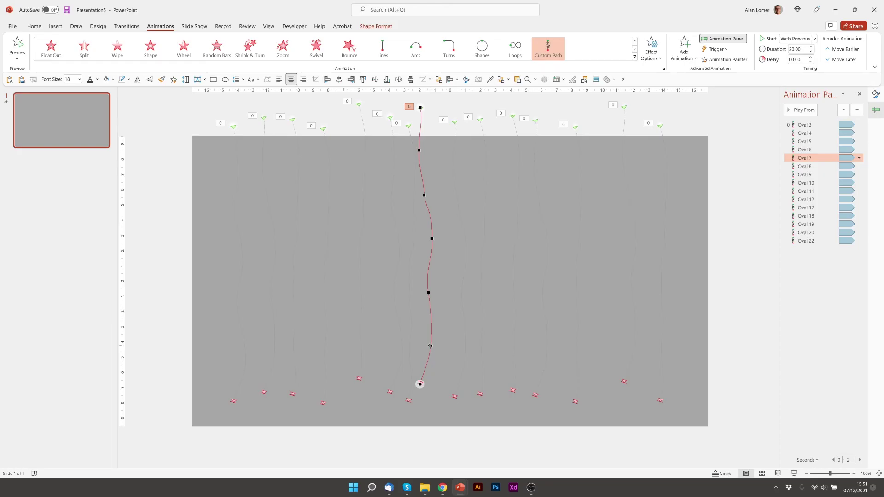
pyautogui.moveTo(430, 345); pyautogui.dragTo(419, 342)
pyautogui.click(547, 348)
pyautogui.rightClick(547, 348)
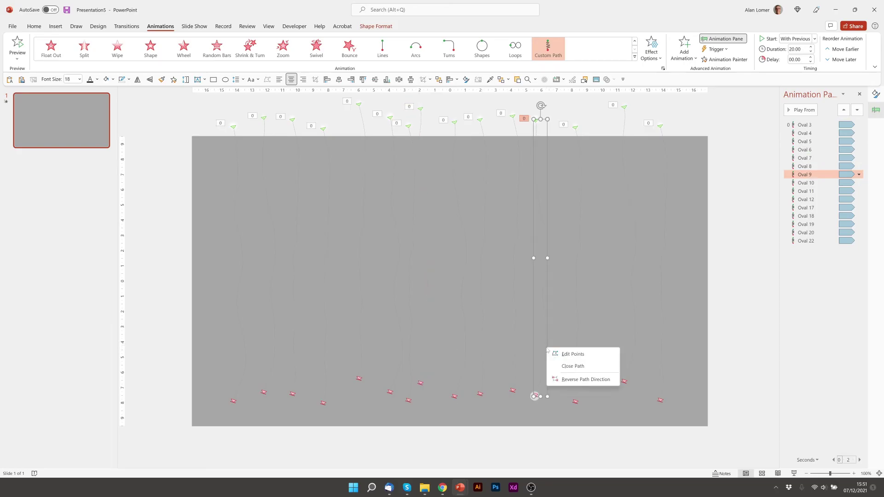
pyautogui.click(560, 355)
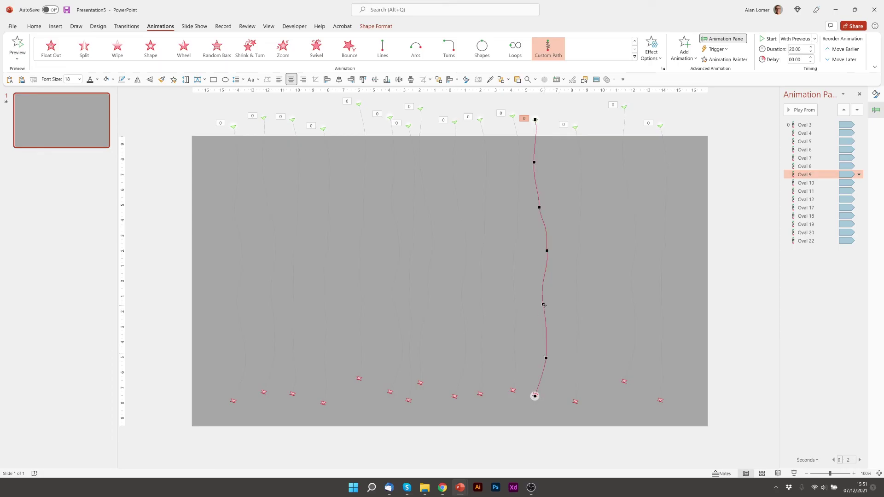
pyautogui.moveTo(546, 357); pyautogui.dragTo(536, 355)
pyautogui.click(738, 318)
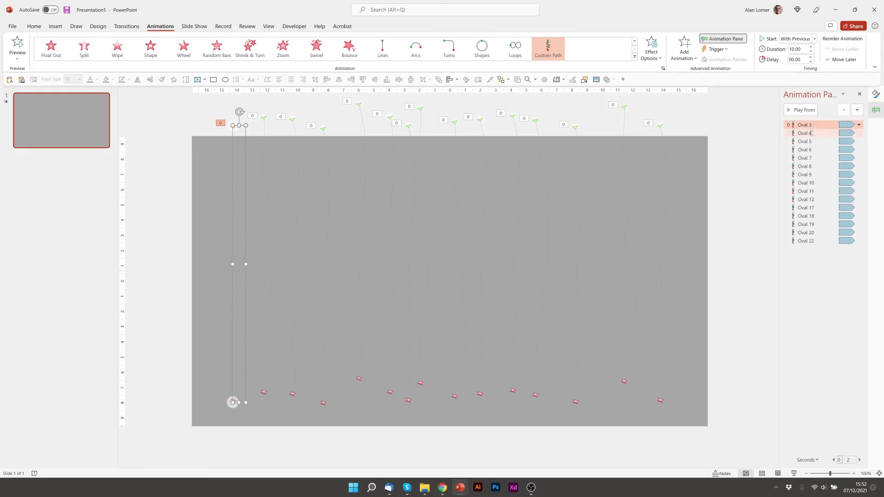
# - Give Oval 4 through Oval 22 different durations, e.g. 9.75 s for Oval 8 and 19.25 s for Oval 22
pyautogui.click(811, 133)
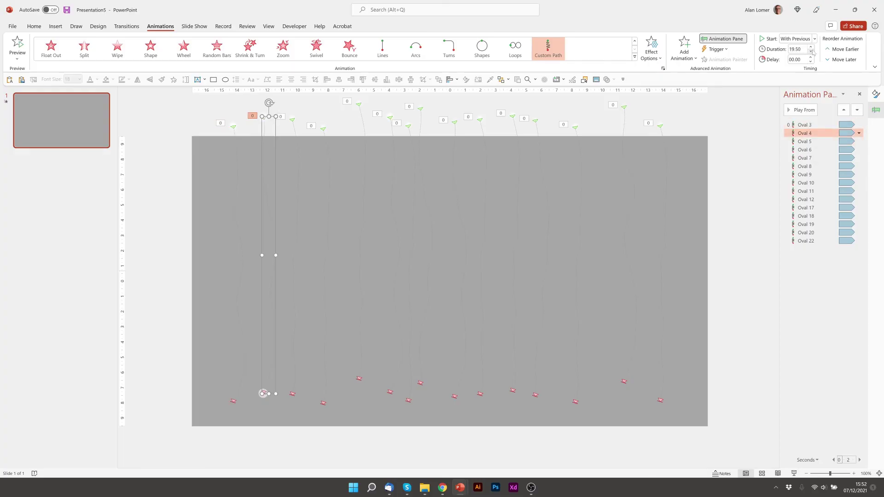
pyautogui.click(805, 141)
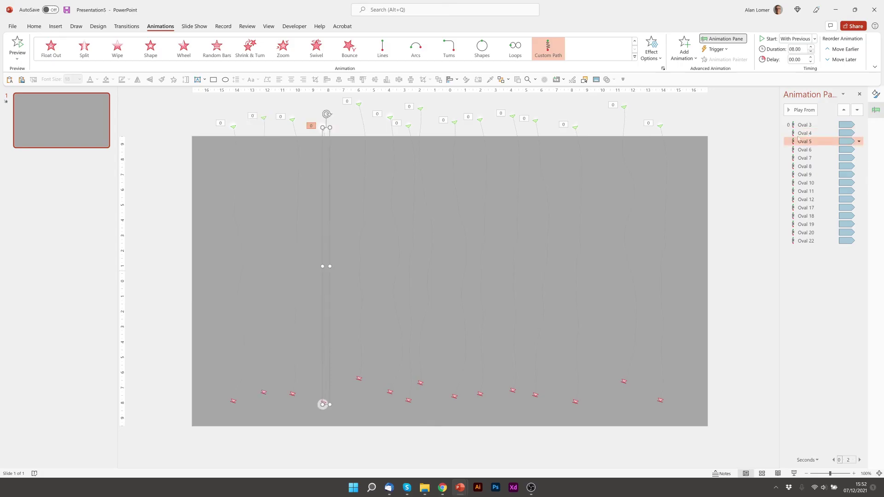
pyautogui.click(805, 149)
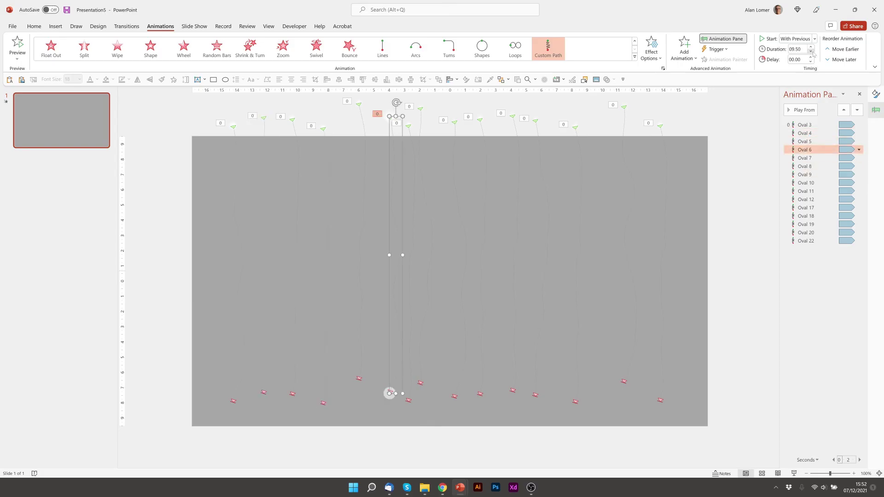
pyautogui.press('Down')
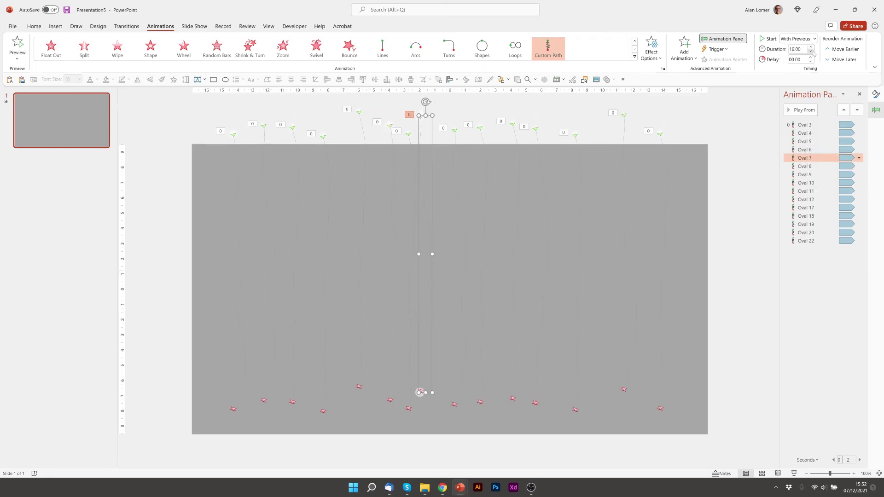
pyautogui.click(809, 166)
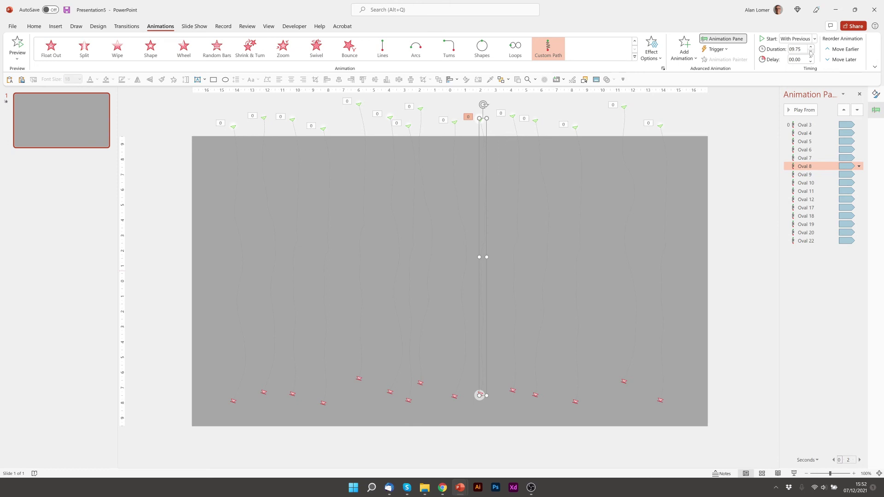
pyautogui.press('Down')
pyautogui.press('Down')
pyautogui.press('Down')
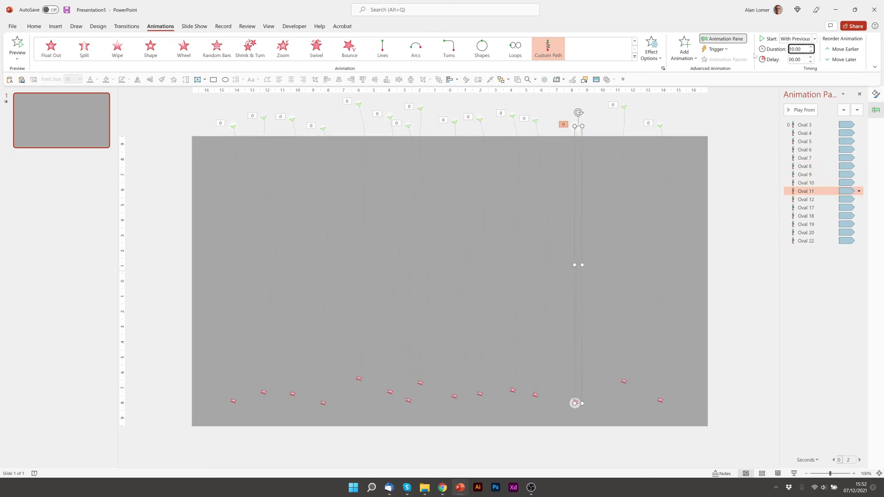
pyautogui.click(803, 200)
pyautogui.click(804, 207)
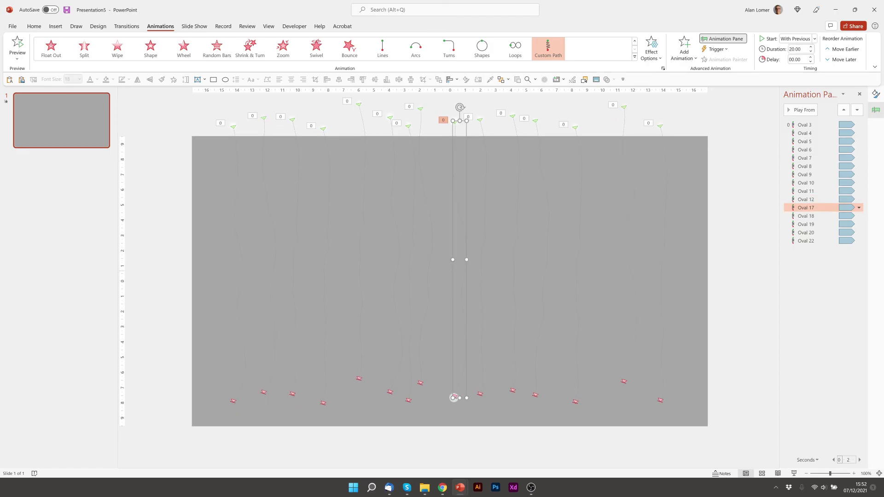
pyautogui.click(805, 216)
pyautogui.press('Down')
pyautogui.press('Down')
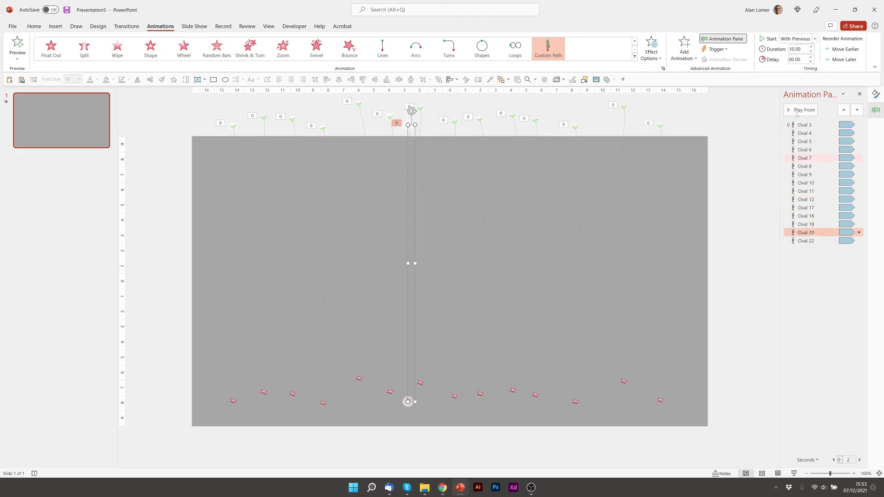
pyautogui.press('Down')
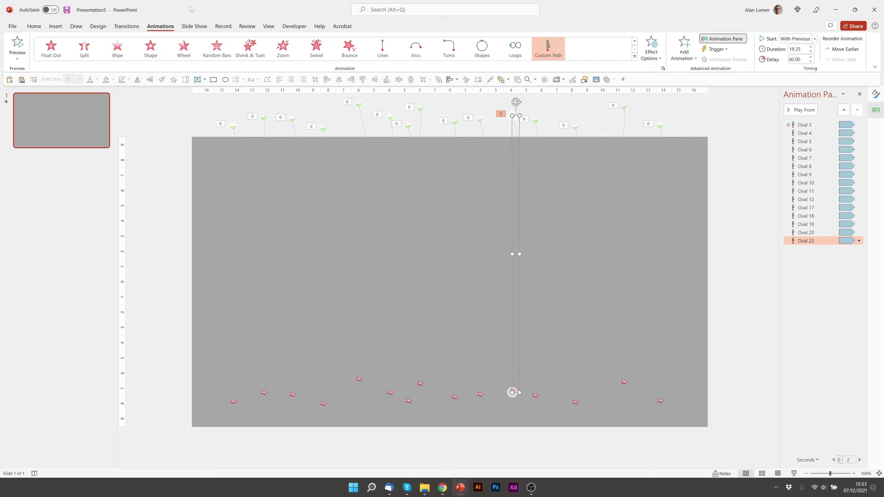
# - Fill the slide background with a snowy forest stock photo found by searching 'snow'
pyautogui.rightClick(211, 169)
pyautogui.click(248, 253)
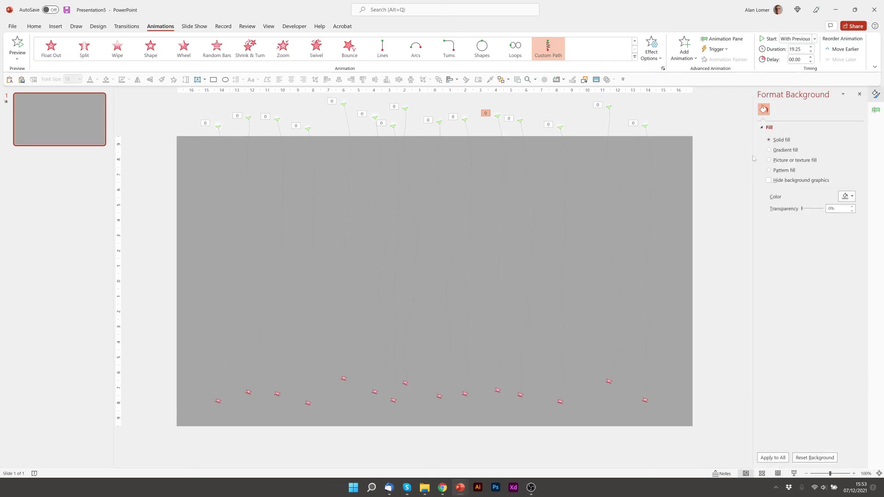
pyautogui.click(777, 161)
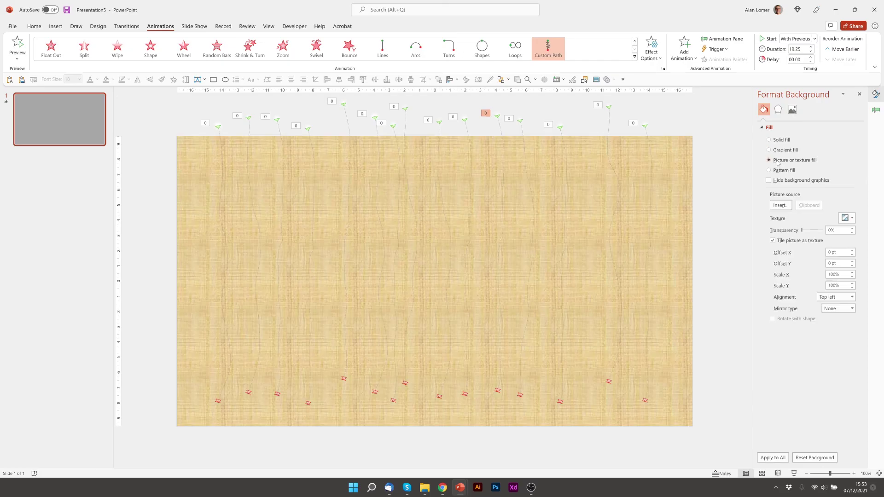
pyautogui.click(780, 205)
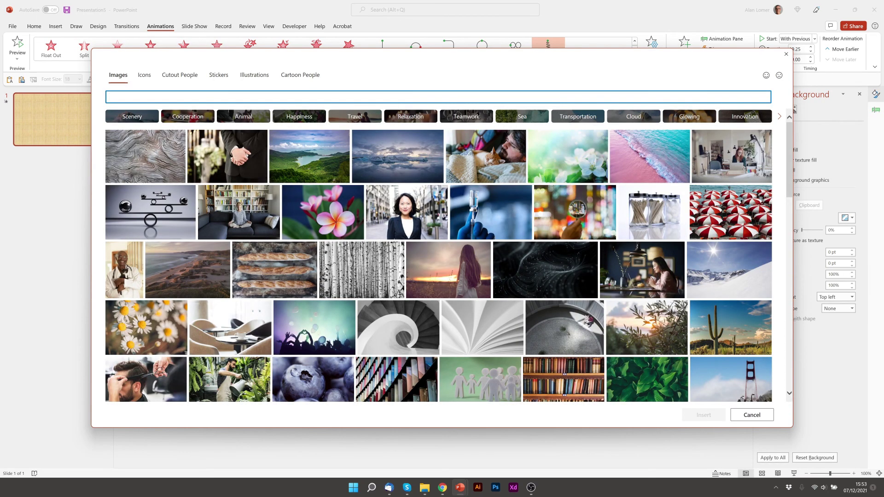
pyautogui.write('snow')
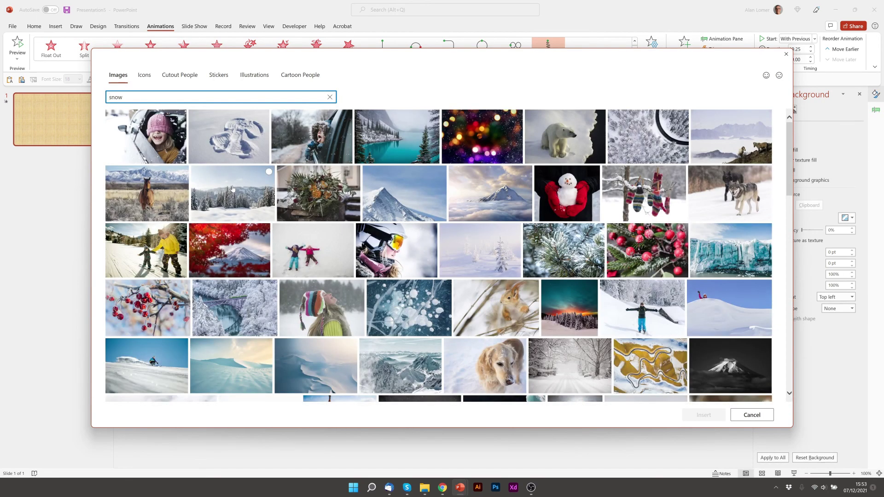
pyautogui.click(233, 189)
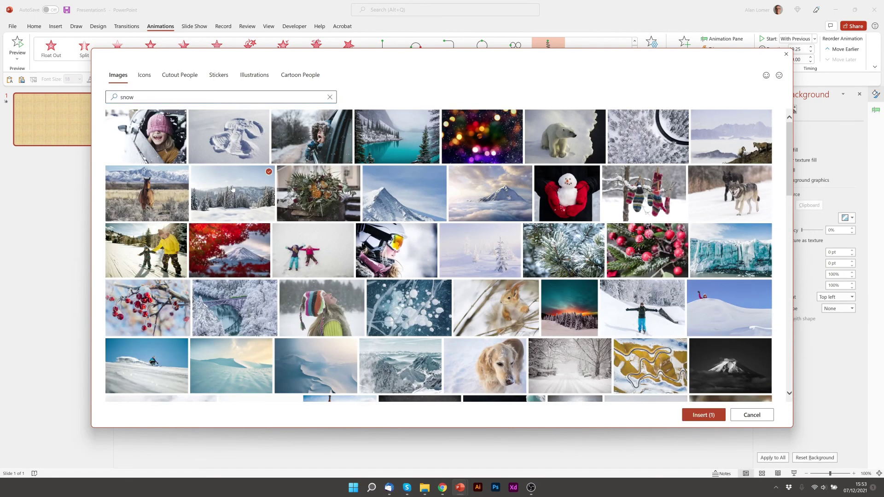
pyautogui.click(702, 415)
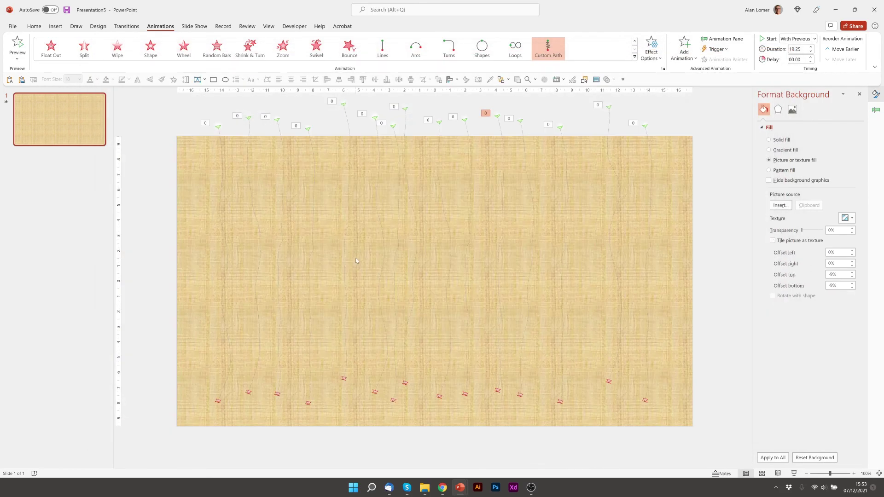